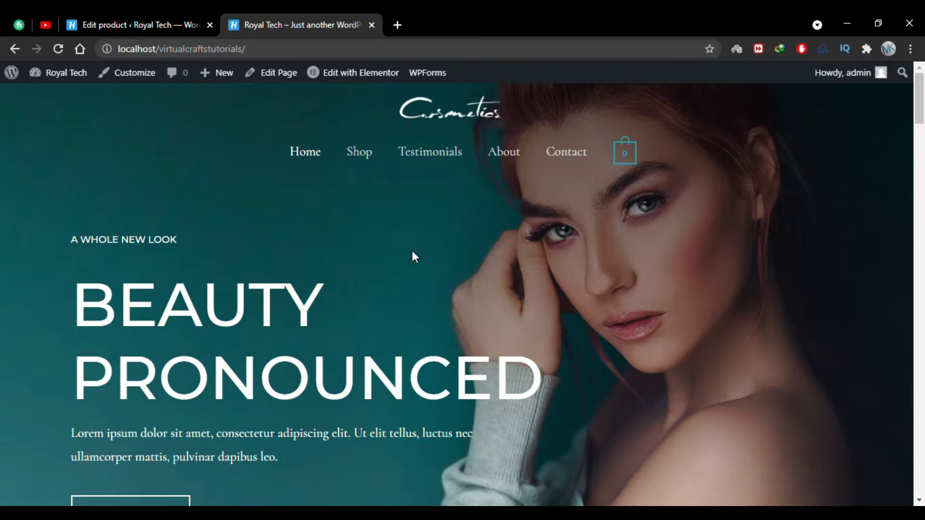
Go to the Shop and open the Men's Dress Shirt product page.
left_click(353, 158)
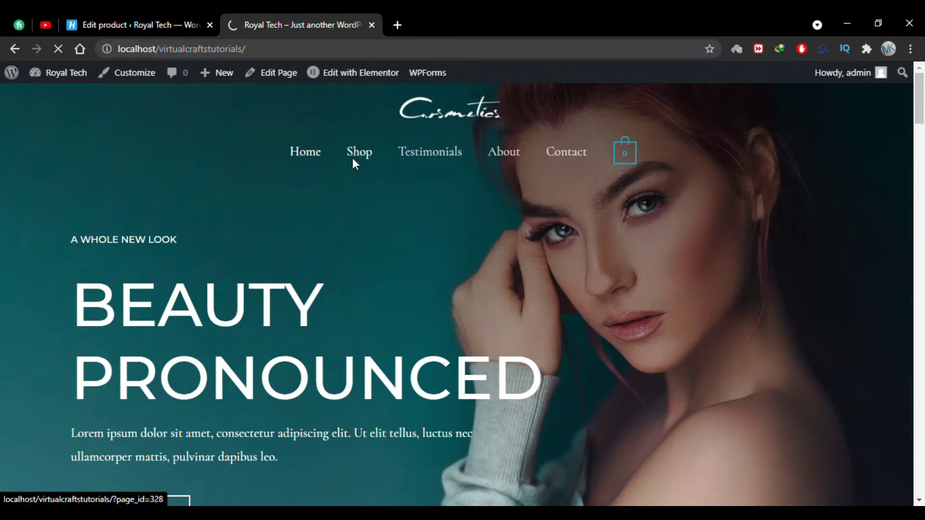
scroll(301, 256, "down", 9)
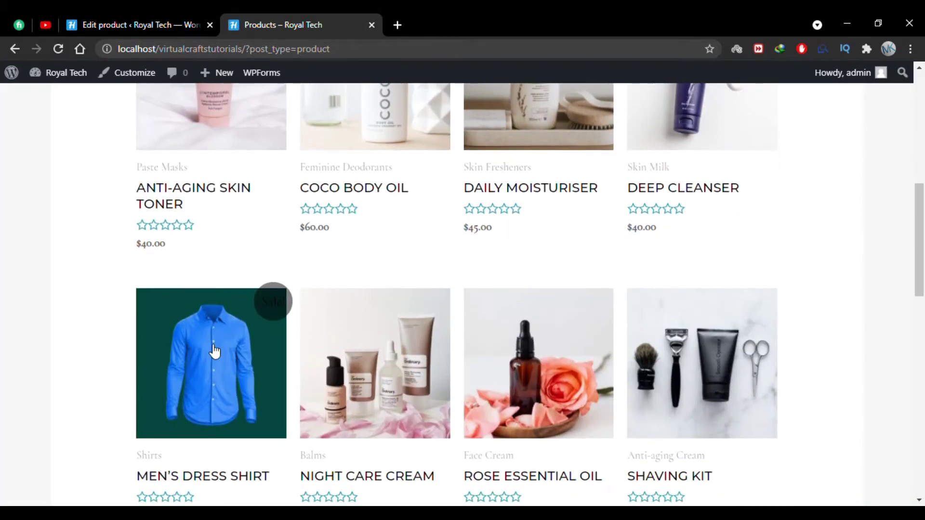
left_click(215, 351)
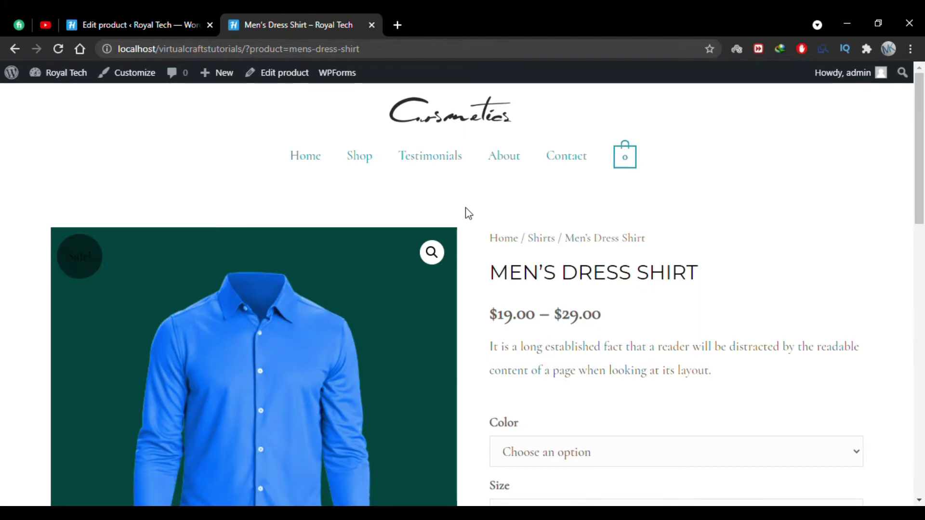
Highlight the $19.00 – $29.00 price range and bring up the size options.
scroll(469, 214, "down", 3)
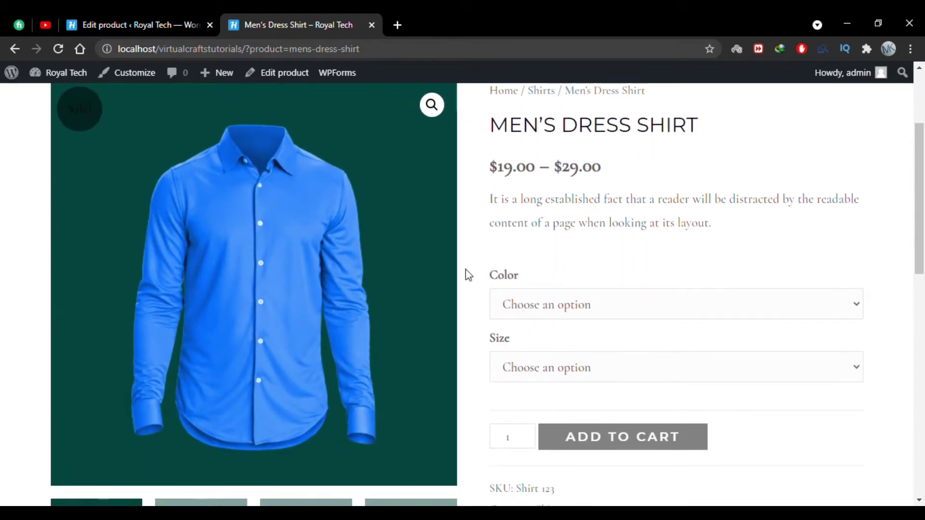
left_click_drag(489, 166, 602, 169)
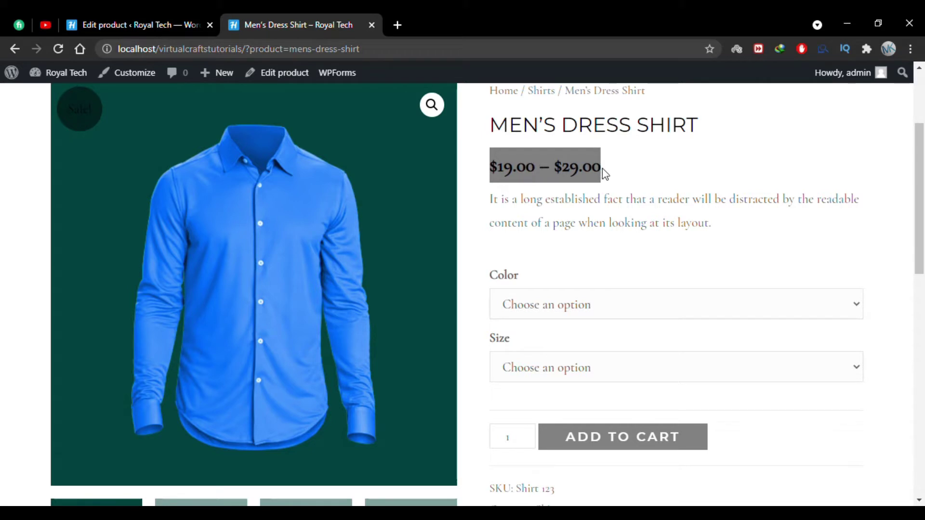
left_click(602, 170)
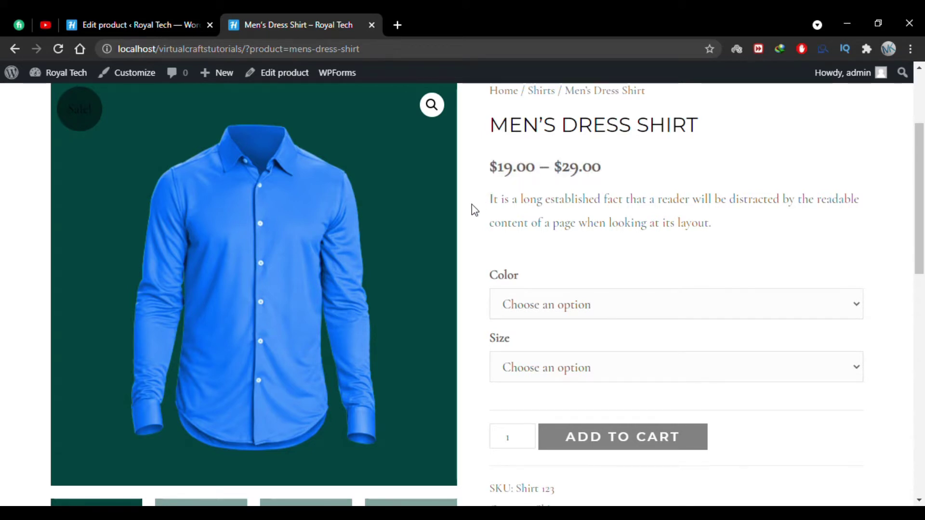
scroll(472, 209, "up", 1)
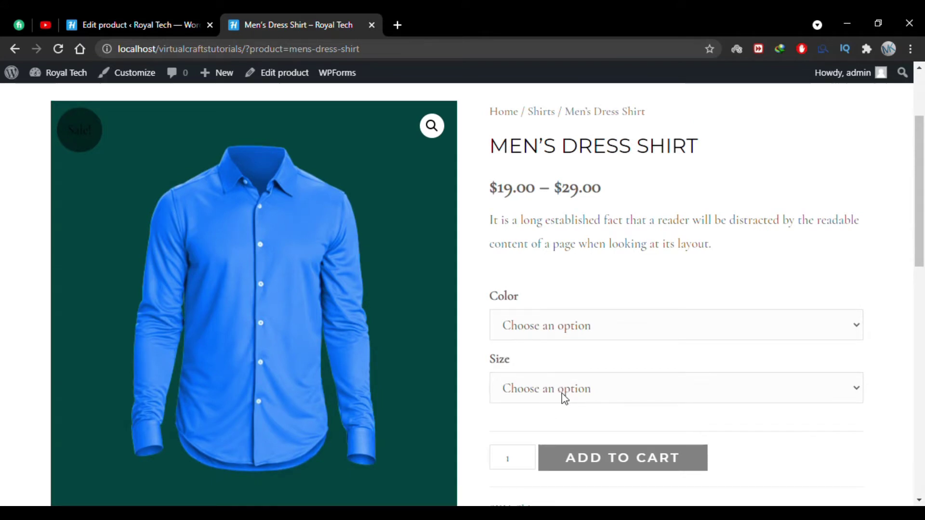
scroll(584, 362, "down", 1)
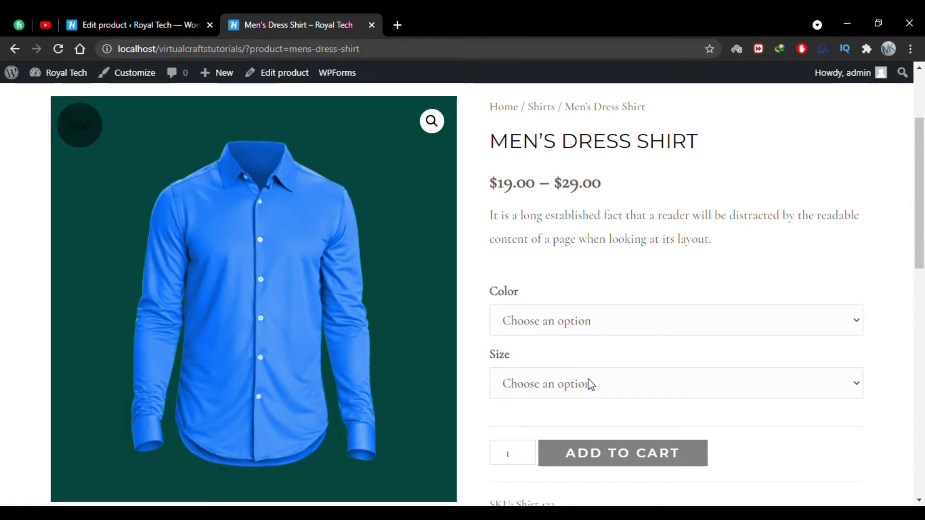
left_click(590, 385)
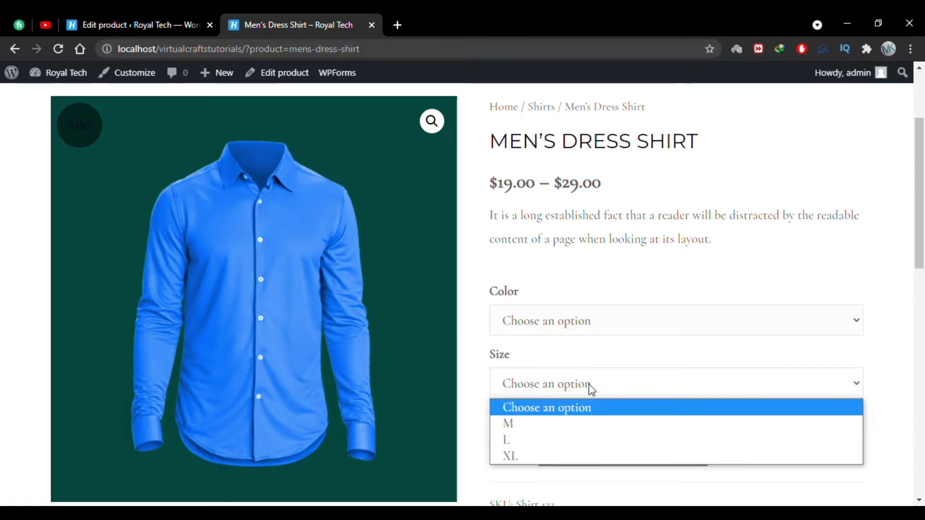
Try size L and Green, then size XL to see its $29.00 price.
left_click(553, 440)
left_click(617, 320)
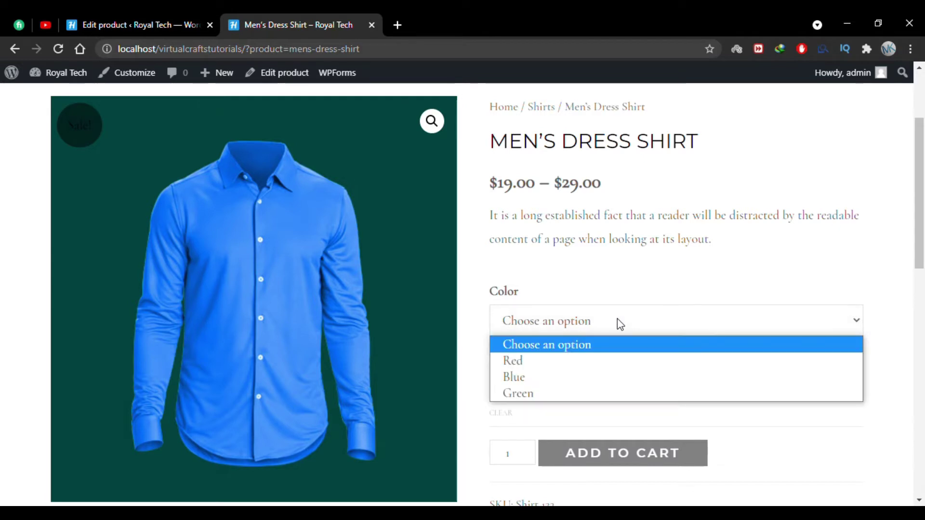
left_click(565, 393)
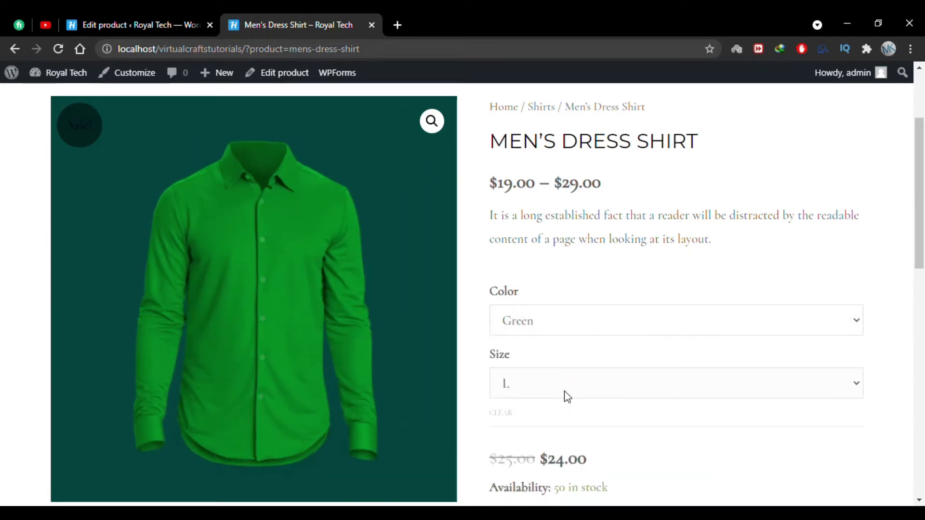
scroll(577, 372, "down", 1)
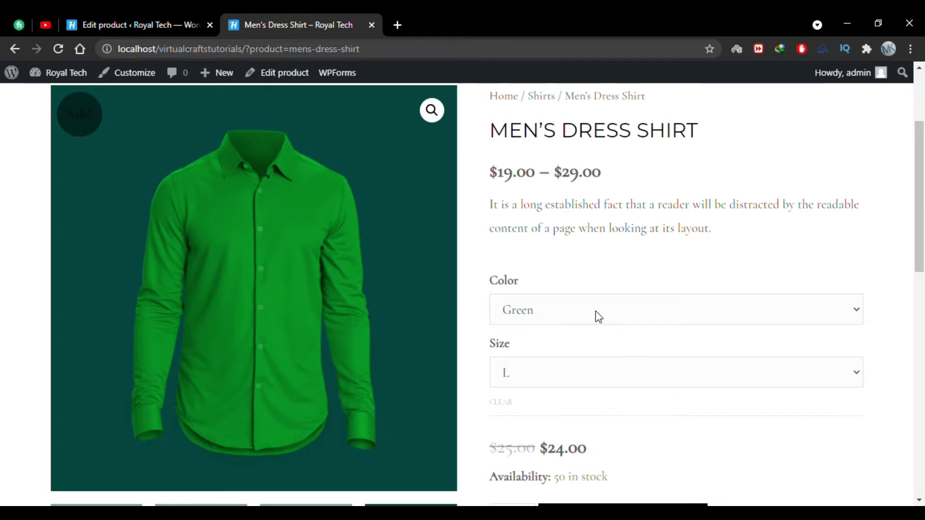
left_click(591, 376)
left_click(568, 445)
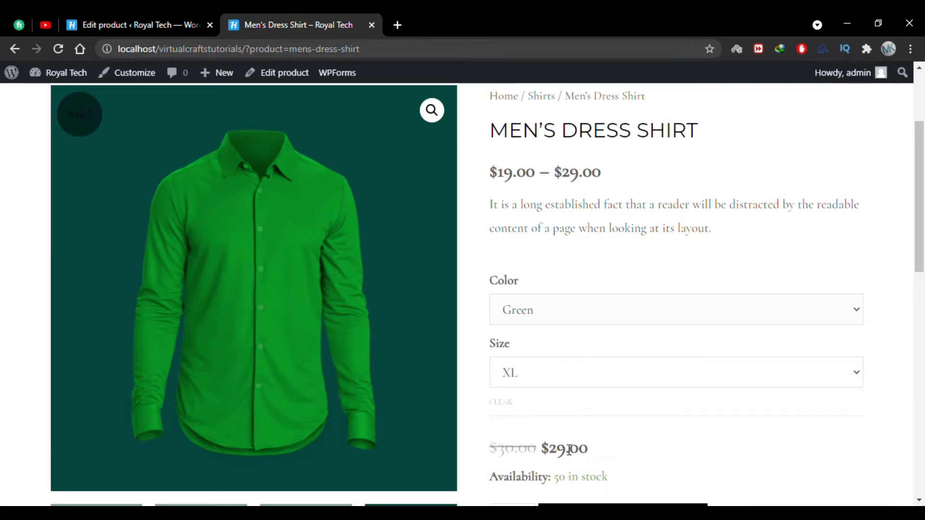
left_click_drag(595, 454, 540, 449)
left_click(545, 453)
Add three Red, size M shirts to the cart.
left_click(581, 321)
left_click(553, 356)
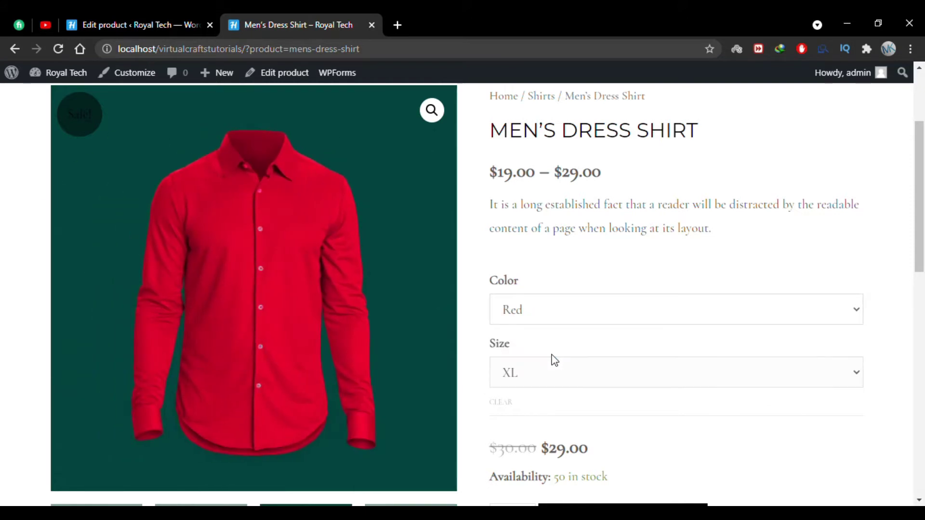
left_click(554, 362)
left_click(532, 430)
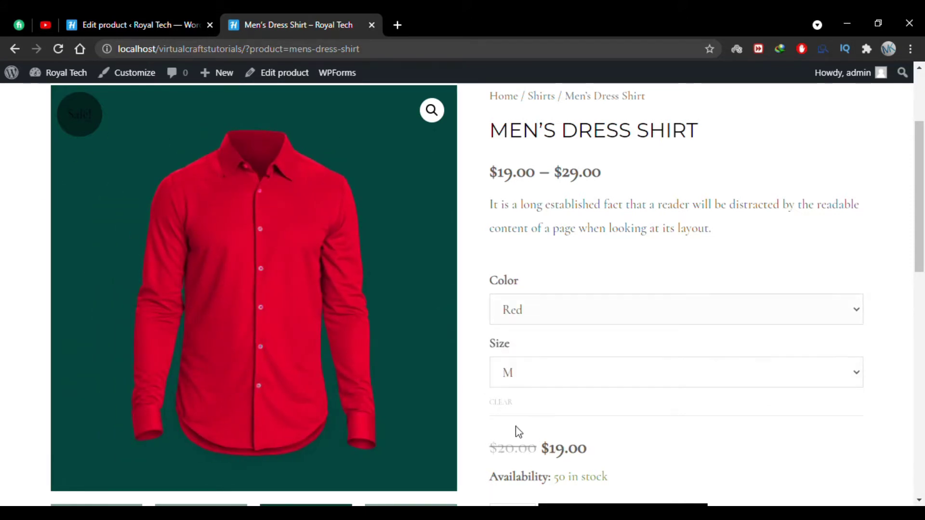
scroll(516, 429, "down", 4)
double_click(507, 344)
type("3")
left_click(614, 354)
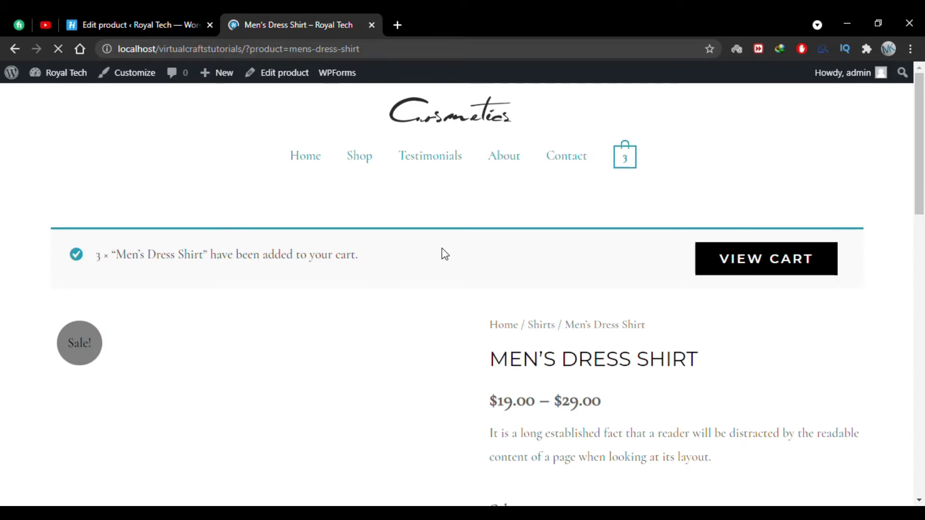
scroll(458, 248, "down", 1)
Scroll past the cart notice and switch to the admin Dashboard via the site menu.
left_click_drag(477, 246, 93, 207)
left_click(93, 207)
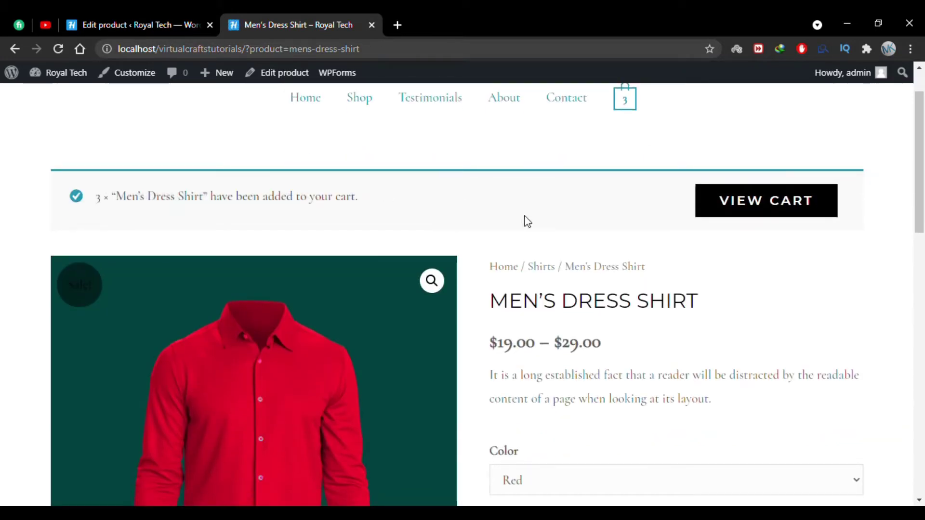
scroll(716, 255, "down", 1)
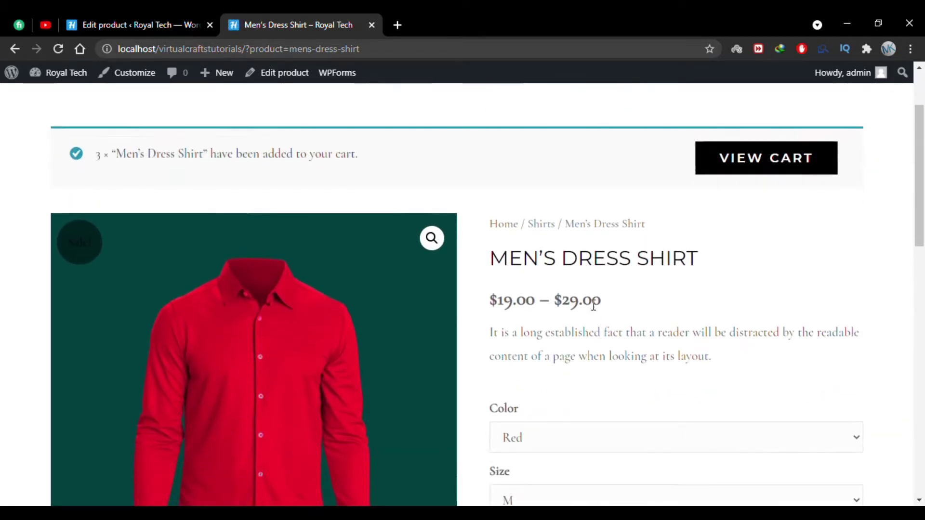
scroll(593, 306, "down", 2)
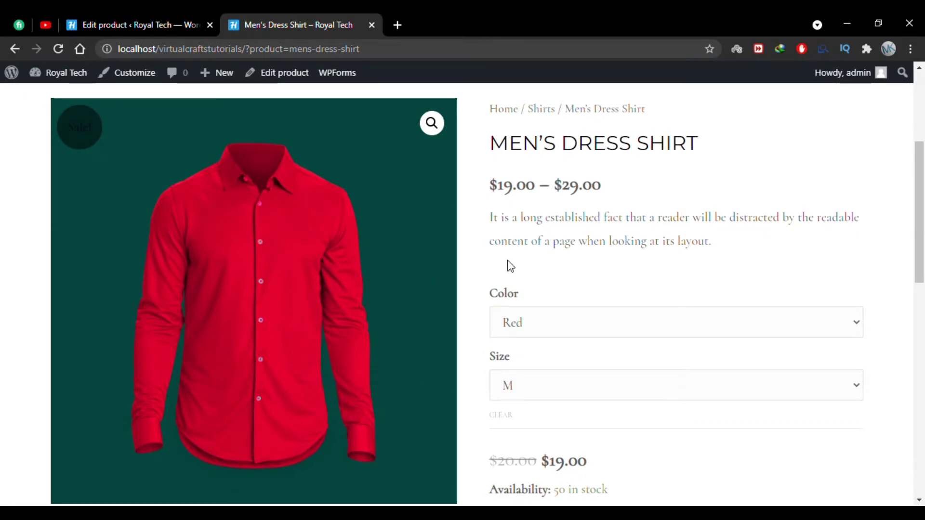
scroll(545, 266, "down", 1)
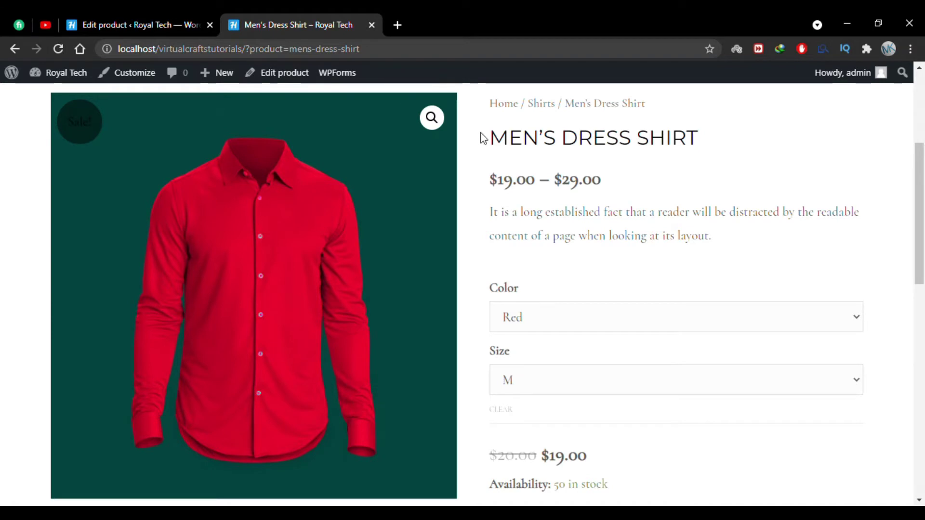
left_click(74, 96)
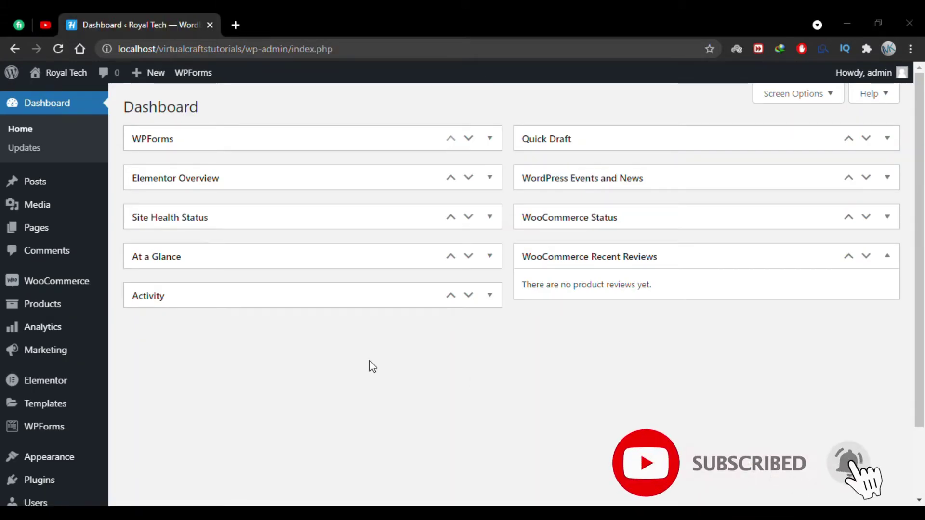
Open the All Products list.
mouse_move(57, 310)
left_click(142, 305)
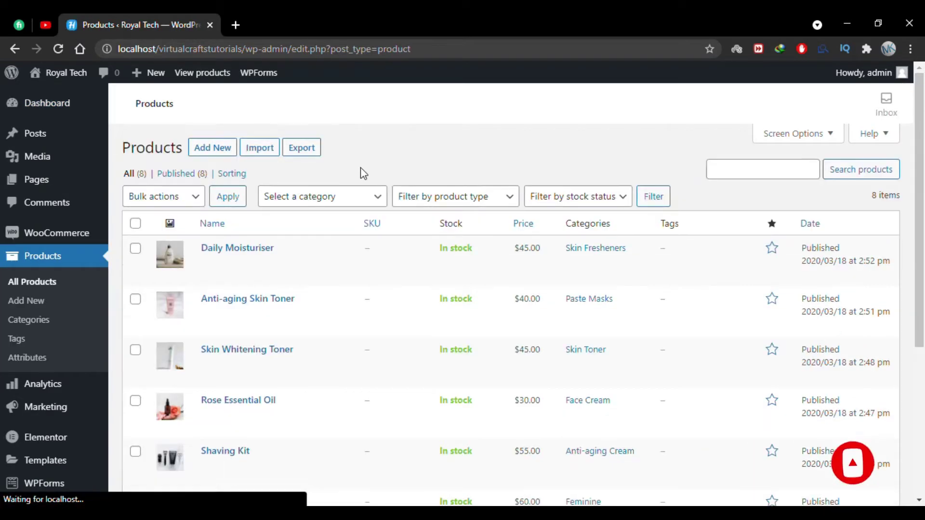
scroll(397, 143, "down", 3)
scroll(397, 143, "up", 3)
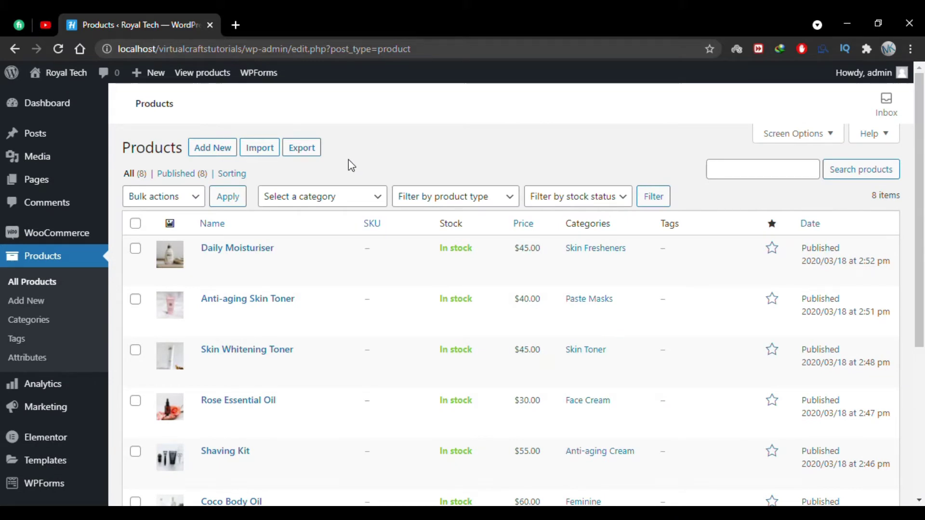
Create a new product named 'Men's Dress Shirt' and open a new browser tab.
left_click(216, 152)
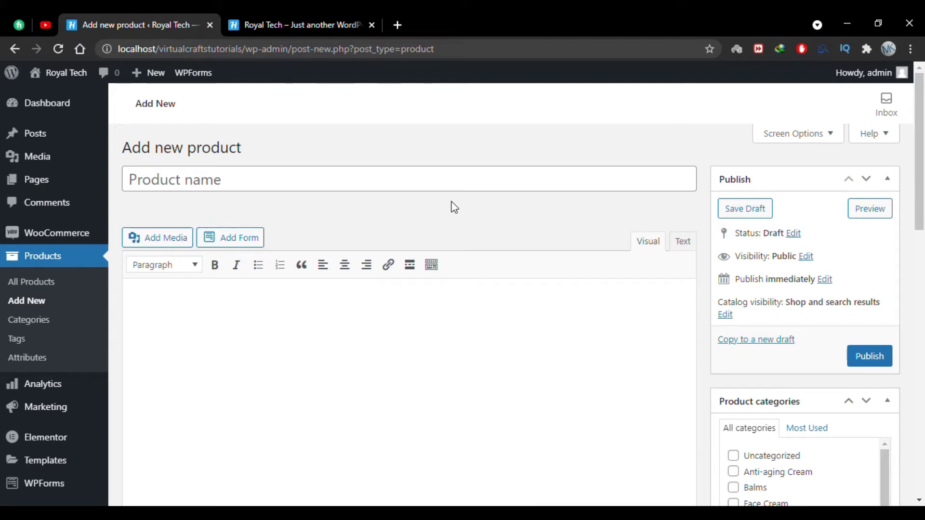
left_click(445, 176)
type("Men's Dress Shirt")
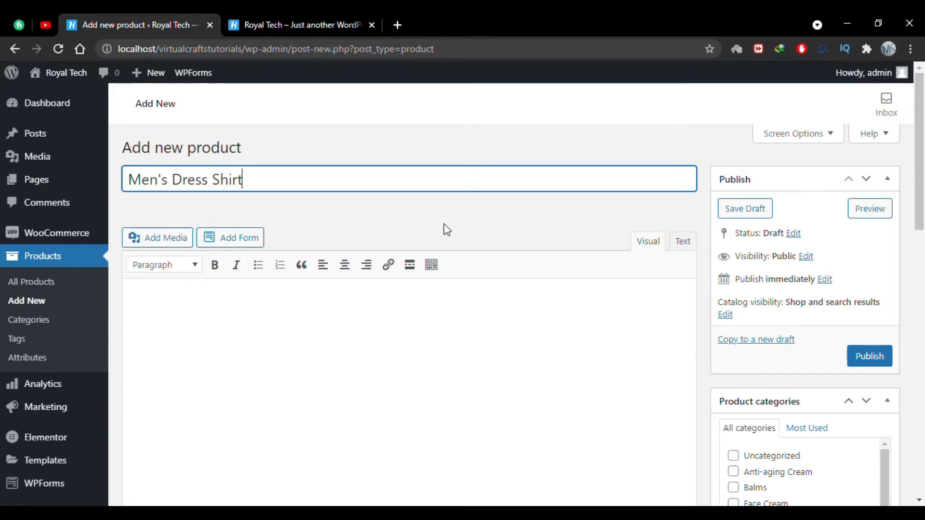
scroll(493, 243, "down", 2)
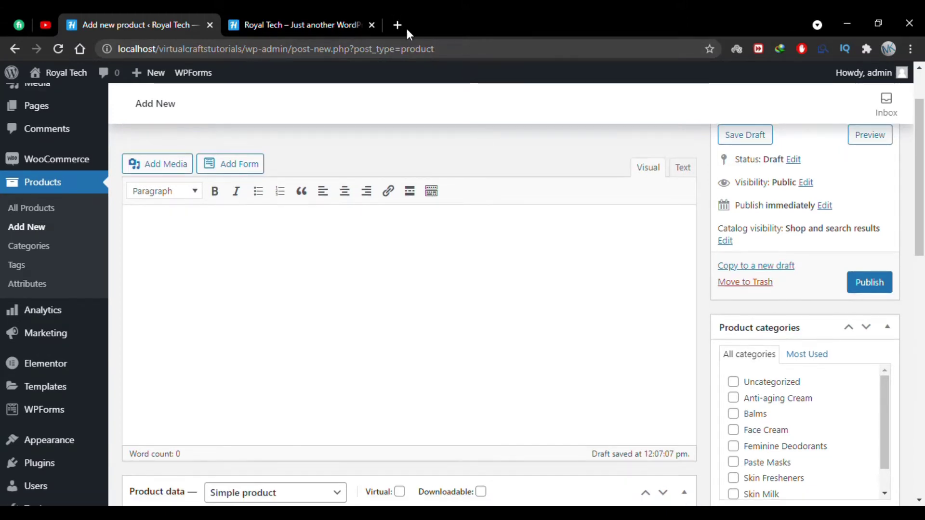
left_click(402, 25)
Load lipsum.com and select the first paragraph under 'Why do we use it?'.
type("lorem ip")
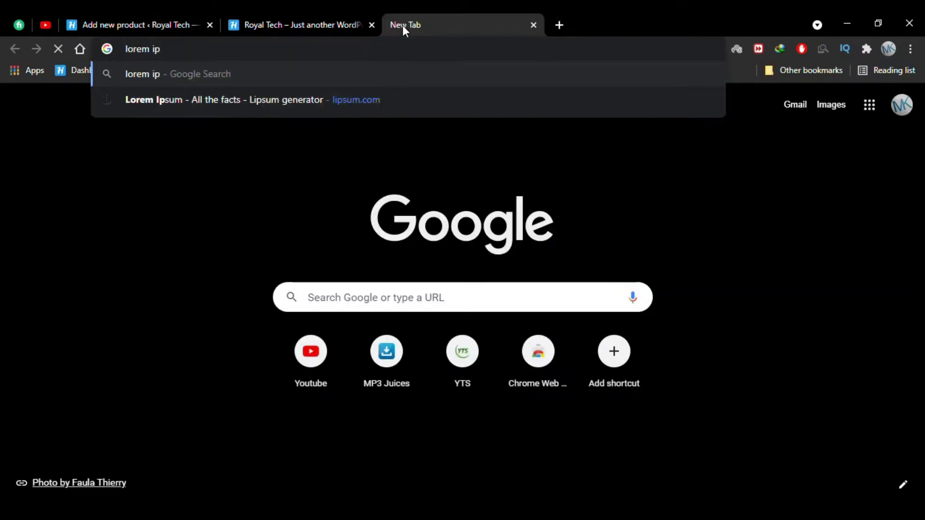
key("Down")
key("Return")
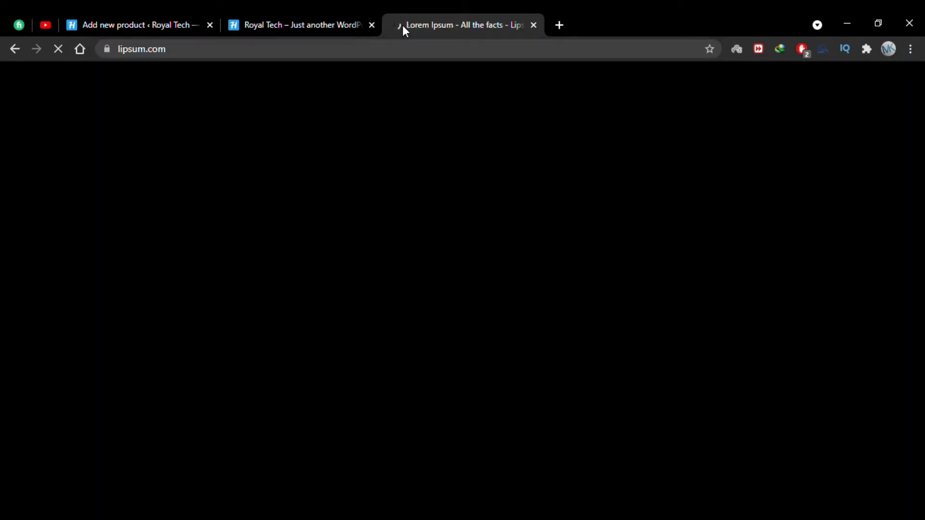
scroll(457, 295, "down", 2)
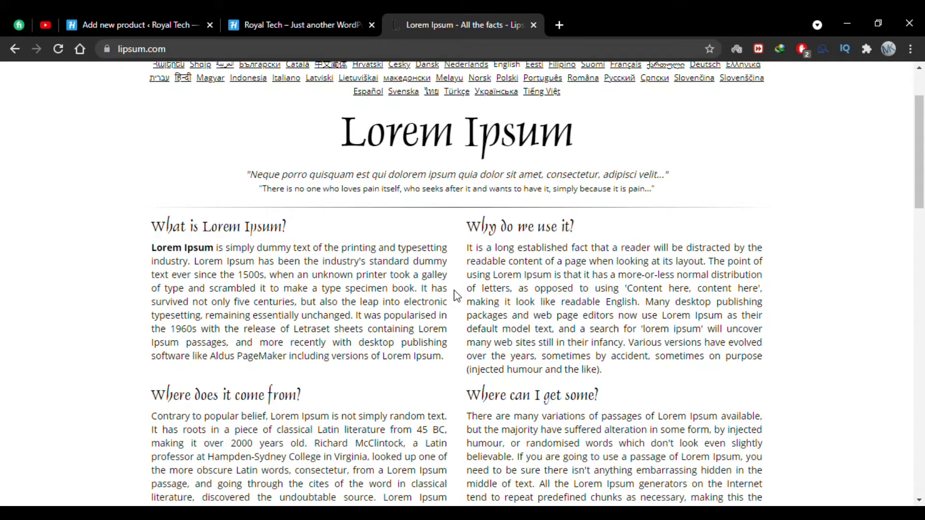
left_click_drag(468, 248, 639, 302)
key("ctrl+c")
left_click(159, 16)
Paste the Lorem Ipsum paragraph into the product description.
key("ctrl+v")
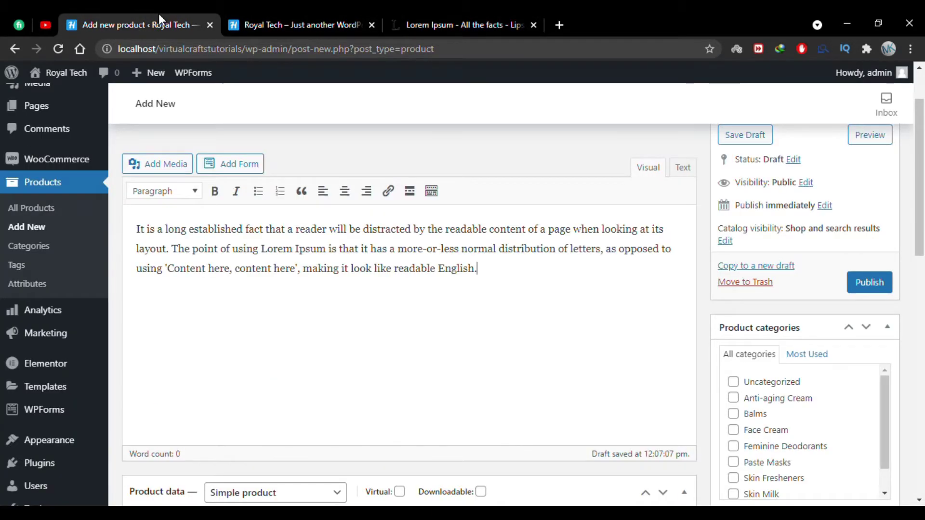
key("Return")
scroll(449, 292, "down", 6)
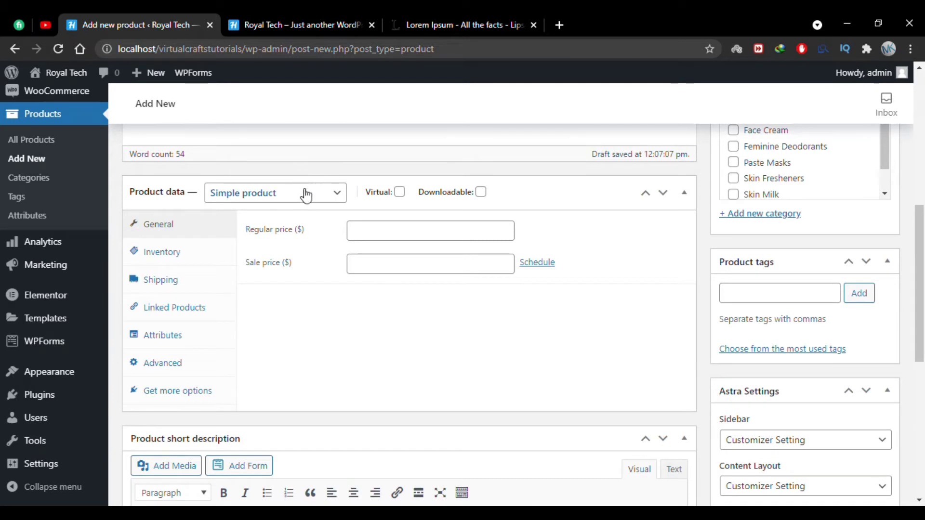
Set the product type to Variable product.
left_click(319, 197)
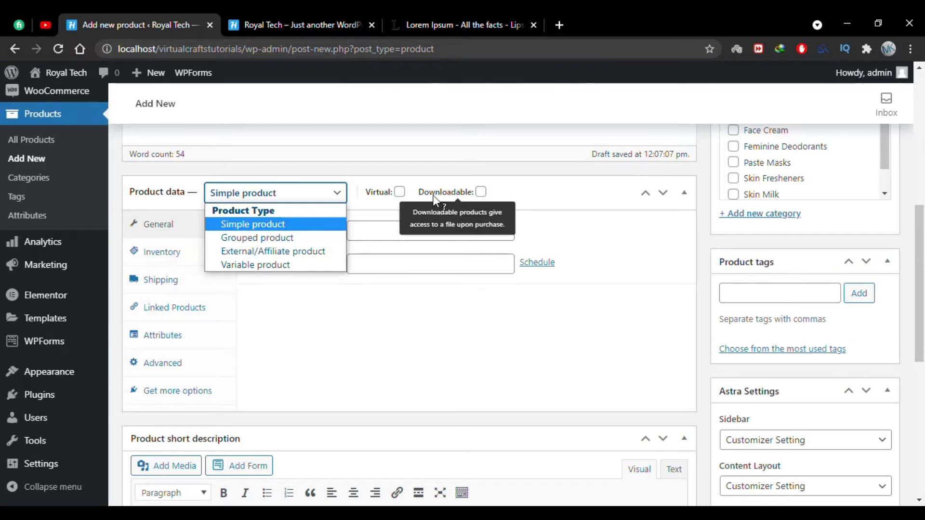
left_click(297, 270)
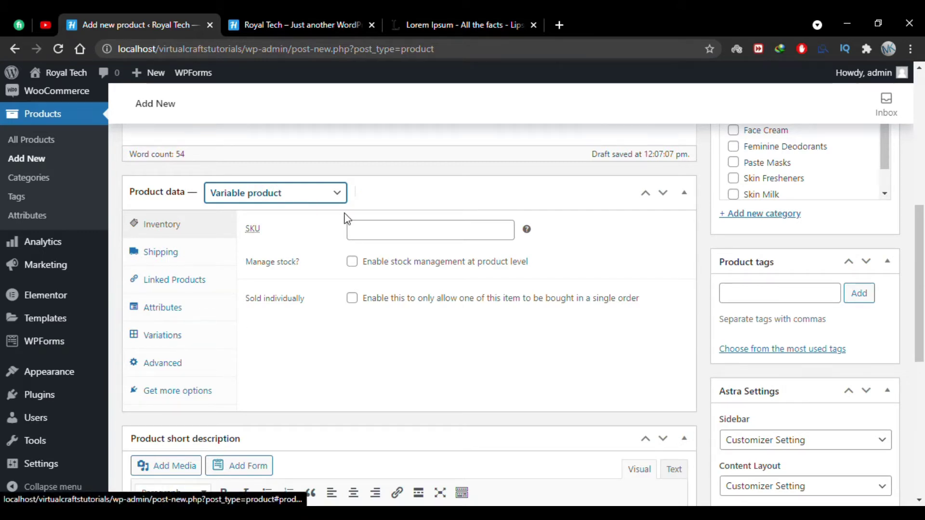
left_click(331, 197)
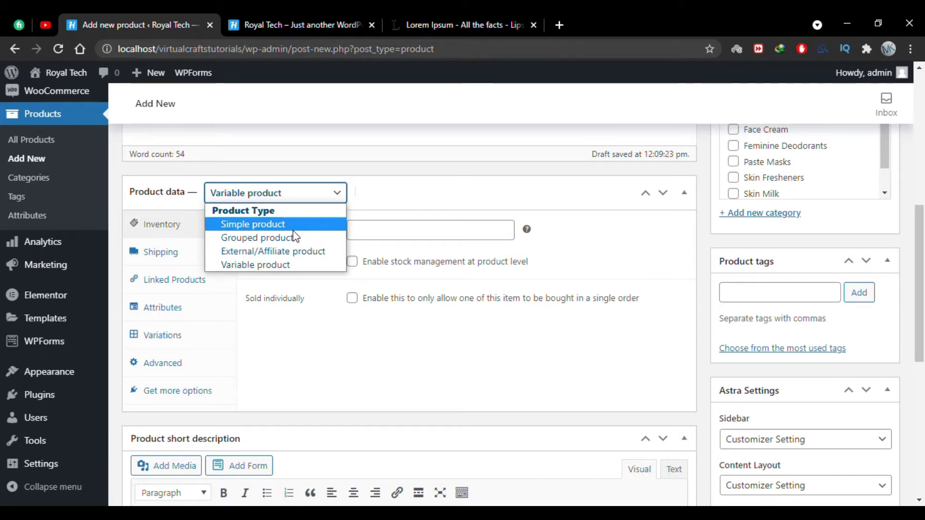
left_click(296, 226)
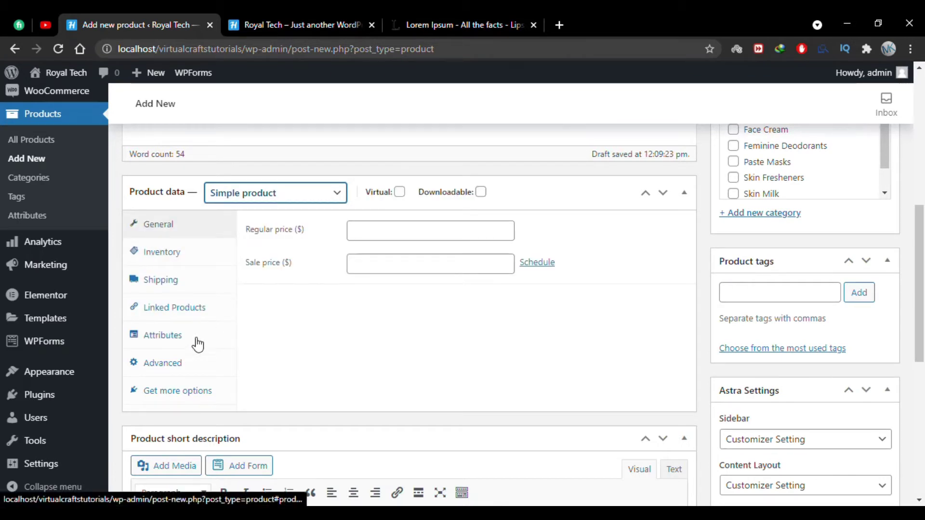
left_click(324, 195)
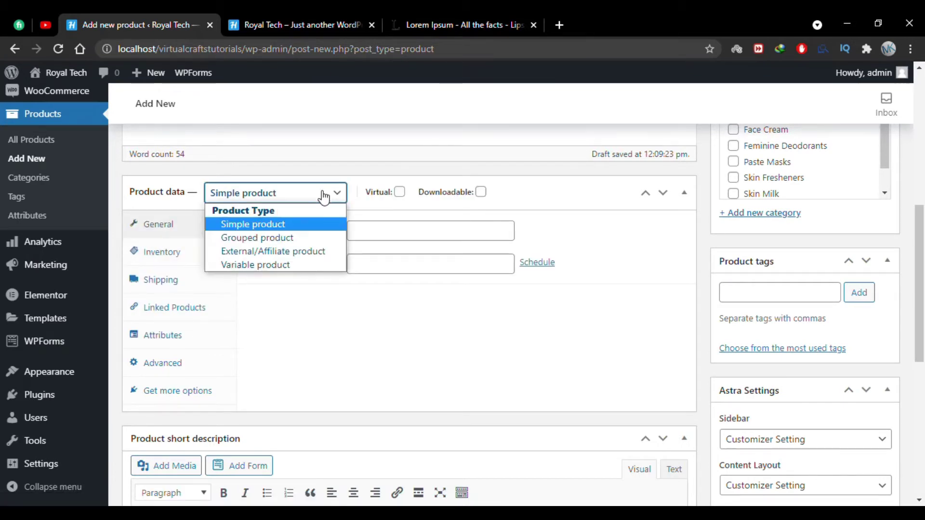
left_click(290, 263)
scroll(189, 256, "up", 1)
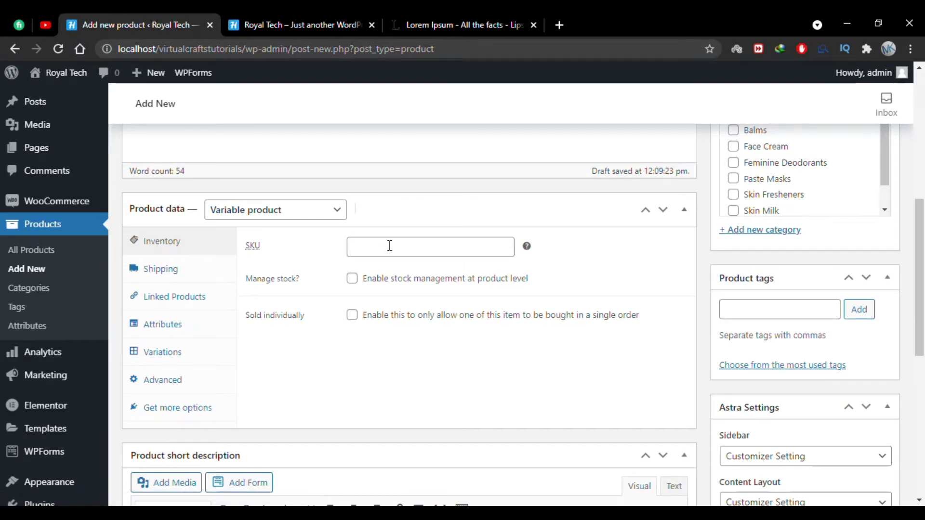
Enter SKU 'Shirt 123', enable Manage stock with quantity 50 and low stock threshold 3.
left_click(353, 247)
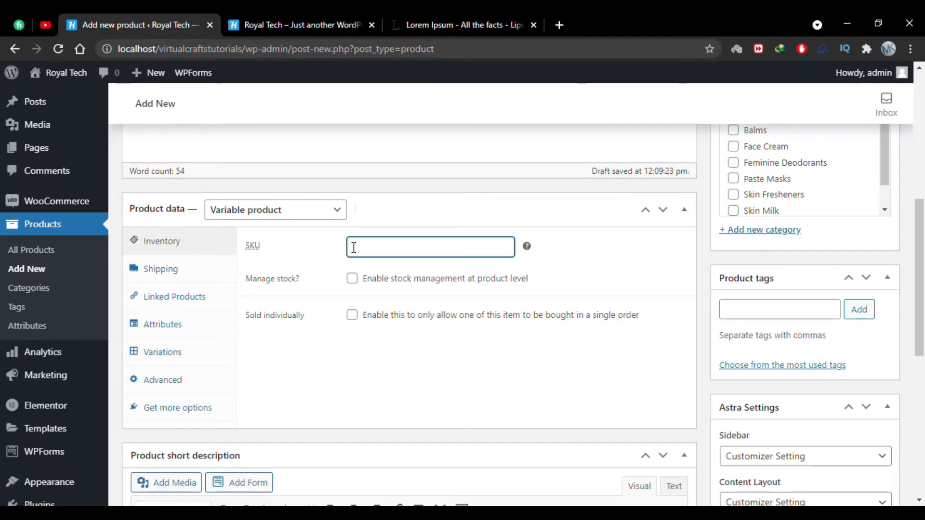
type("Shirt 123")
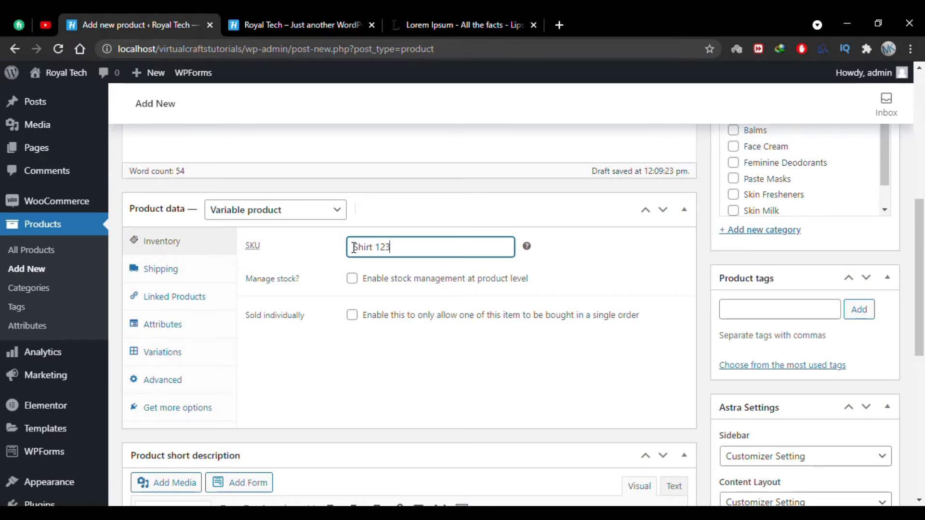
left_click(352, 279)
double_click(353, 303)
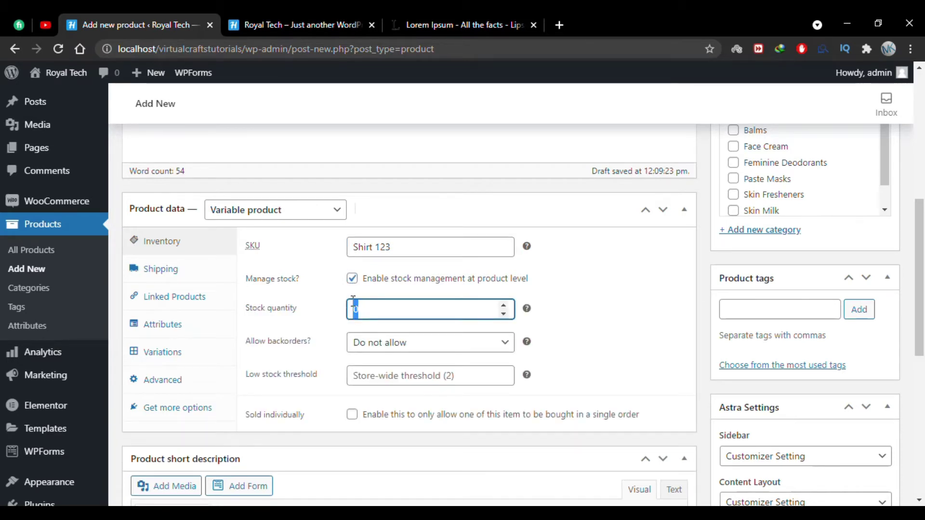
type("50")
left_click(419, 377)
type("3")
left_click(580, 352)
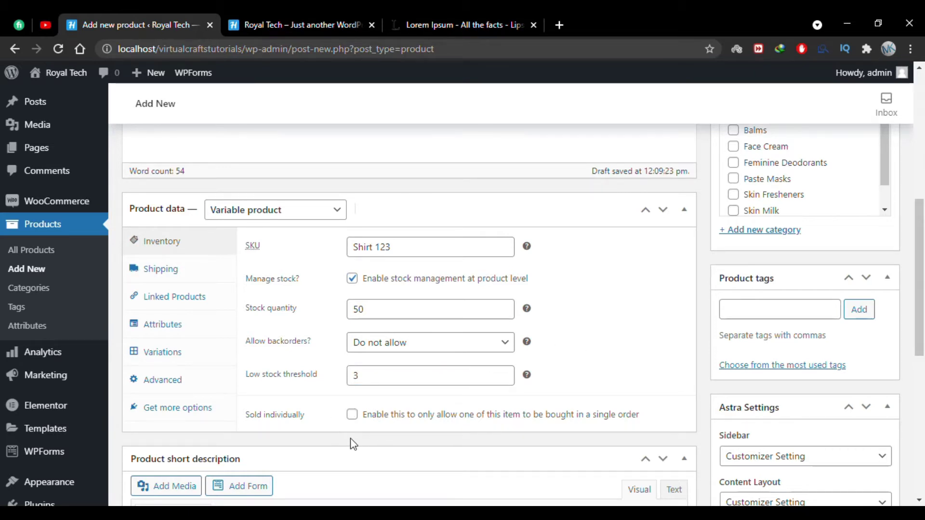
Check the Variations tab notice saying attributes are needed first.
left_click(199, 360)
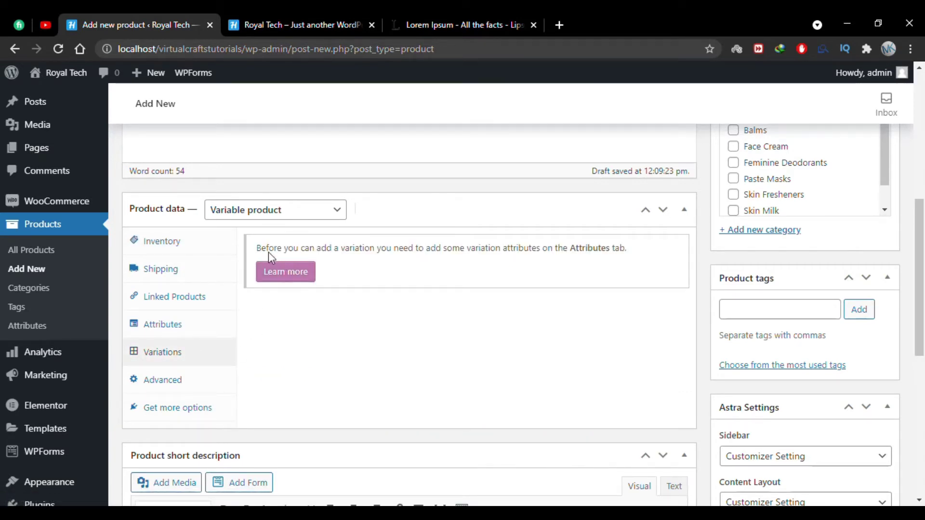
left_click_drag(255, 249, 627, 251)
left_click(628, 251)
Add a custom Color attribute with values 'Red | Blue | Green', used for variations, and save.
left_click(192, 325)
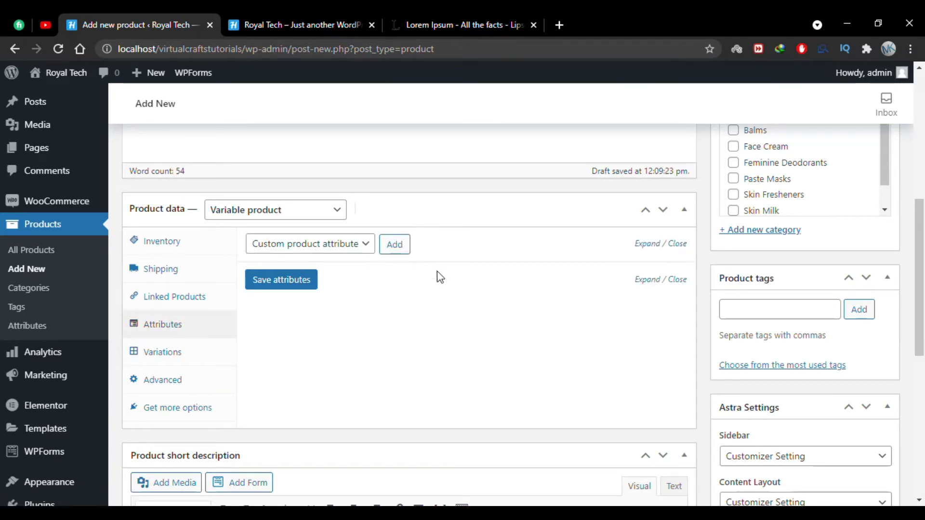
left_click(398, 248)
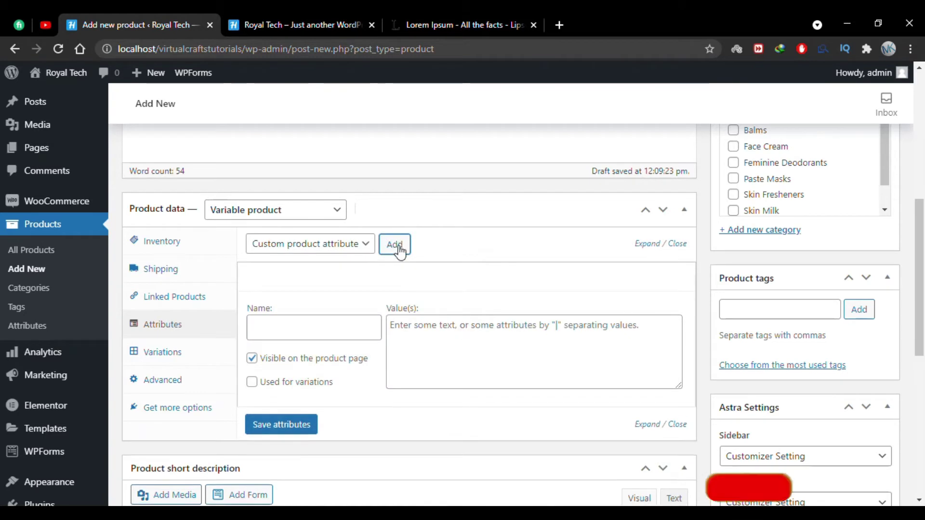
scroll(345, 289, "down", 1)
left_click(323, 314)
type("Col")
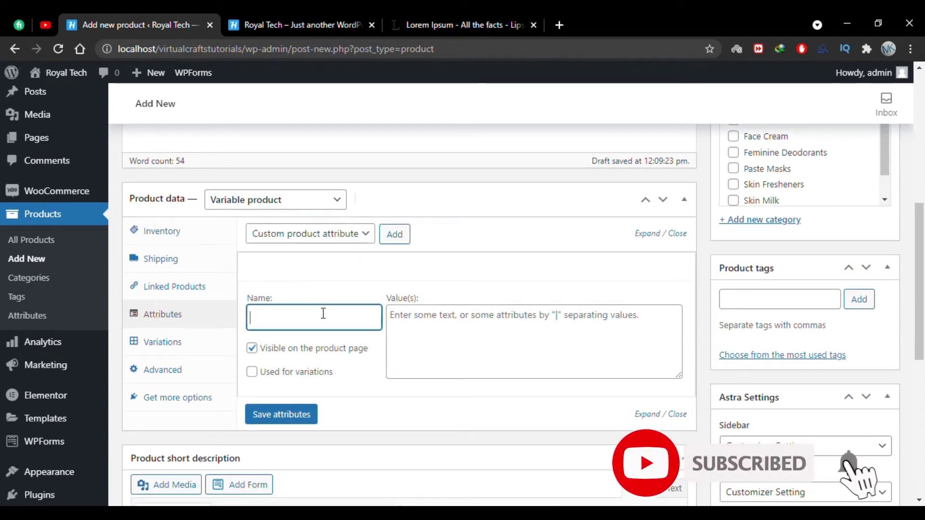
type("or")
left_click(512, 326)
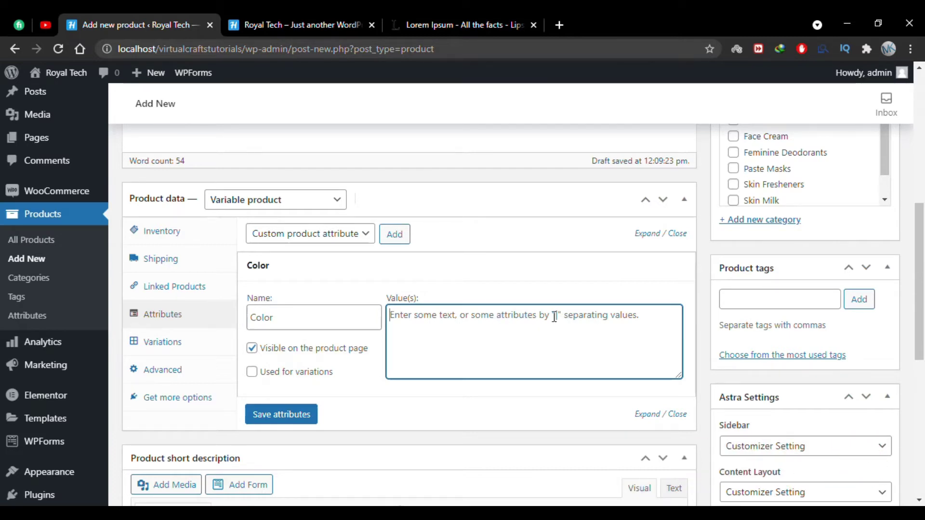
type("Re")
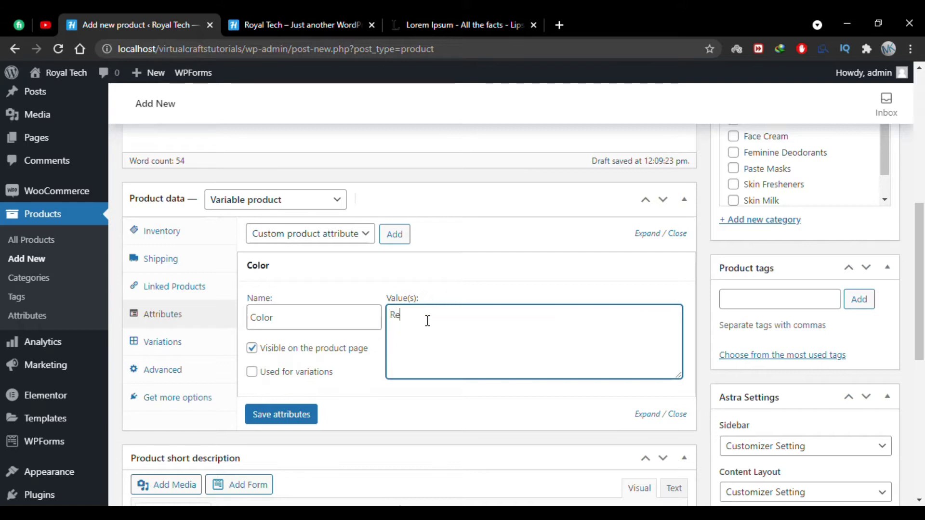
type("d | Blue | Green")
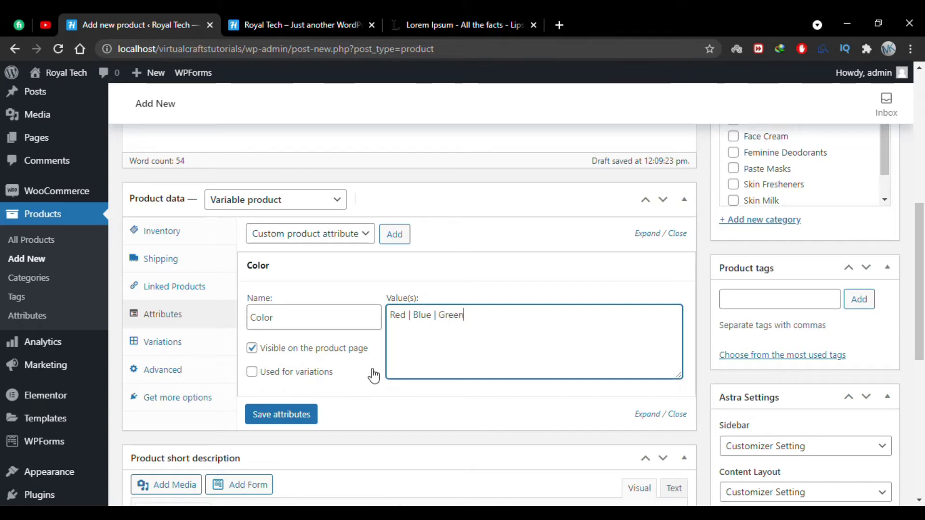
left_click(297, 379)
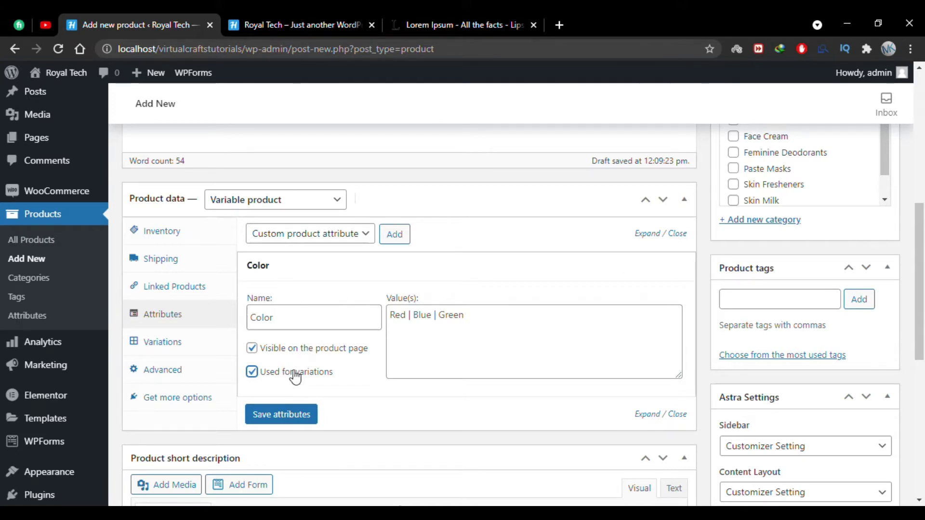
left_click(289, 418)
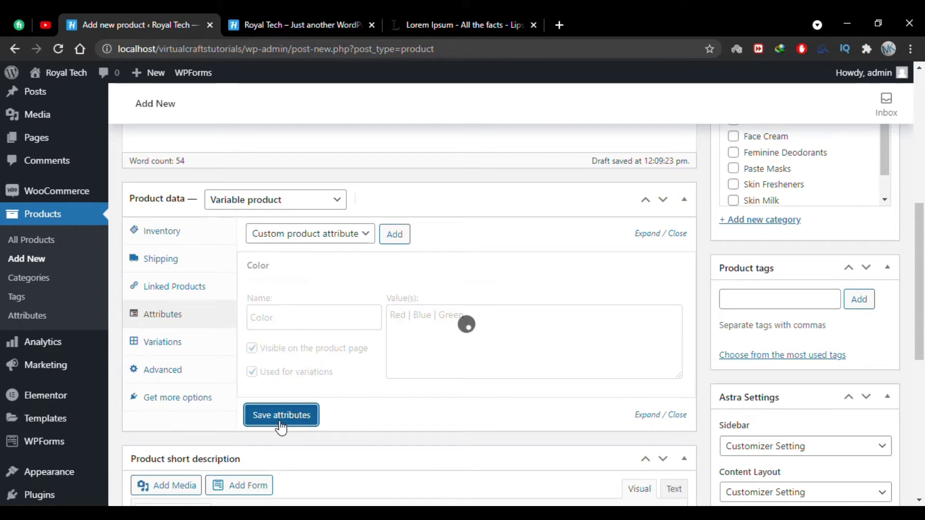
left_click(466, 274)
left_click(466, 273)
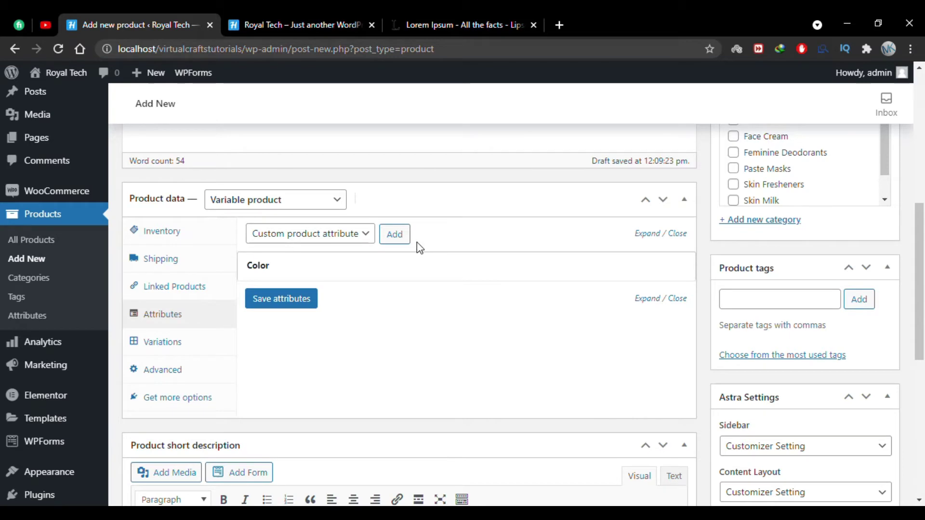
Add a custom Size attribute with values 'M | L | XL', used for variations, and save.
left_click(399, 235)
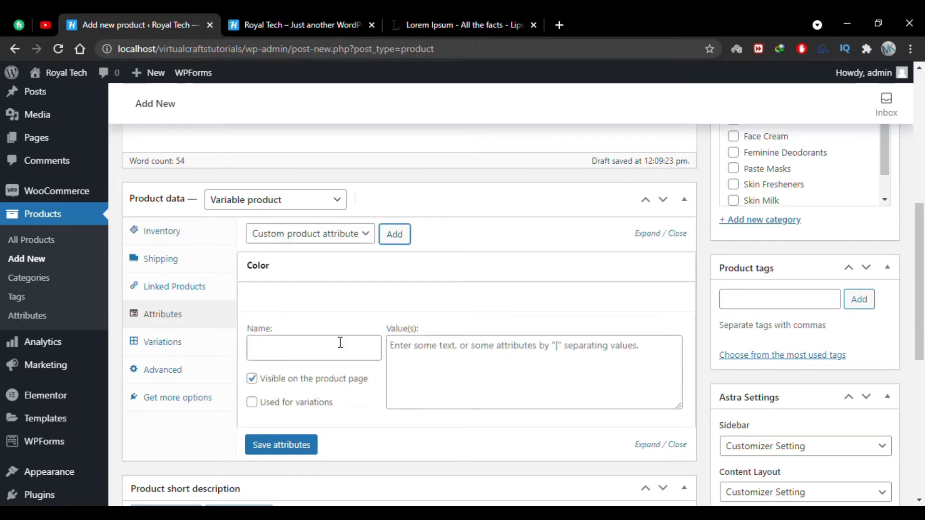
left_click(327, 345)
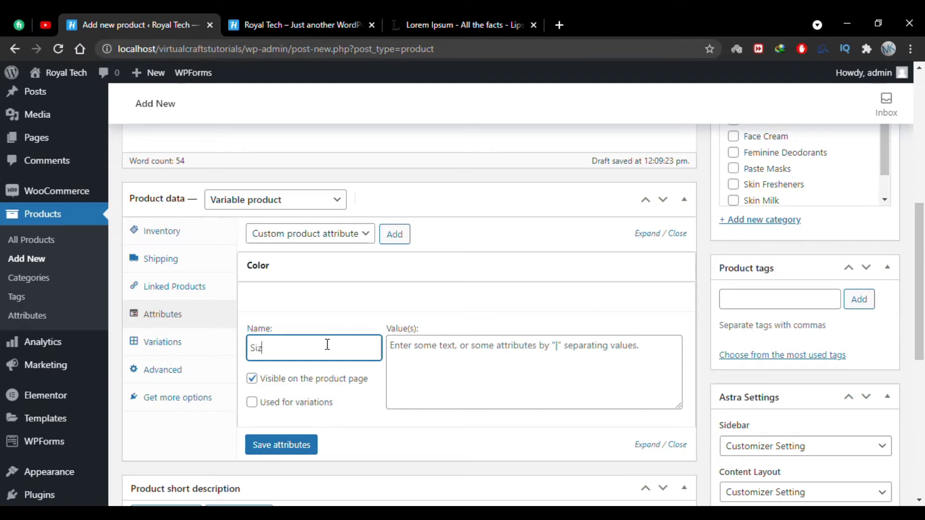
left_click(439, 360)
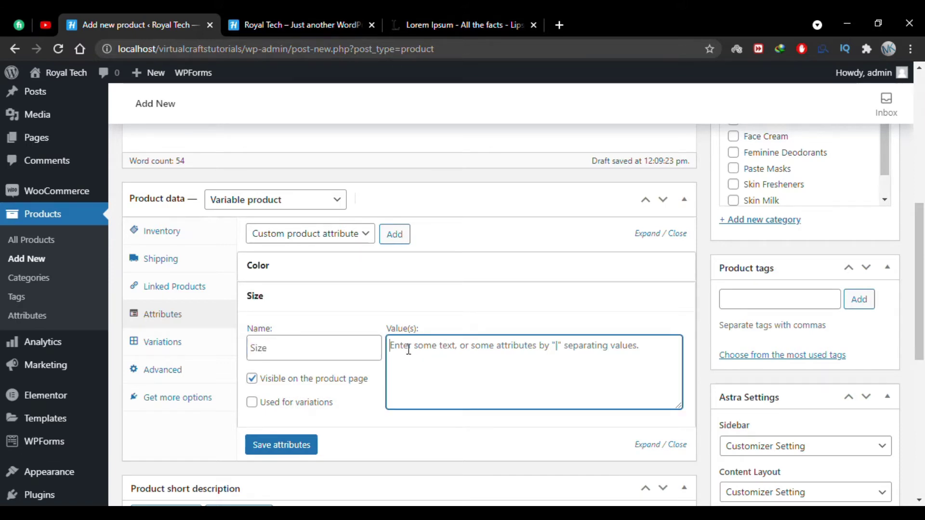
type("M | L | XL")
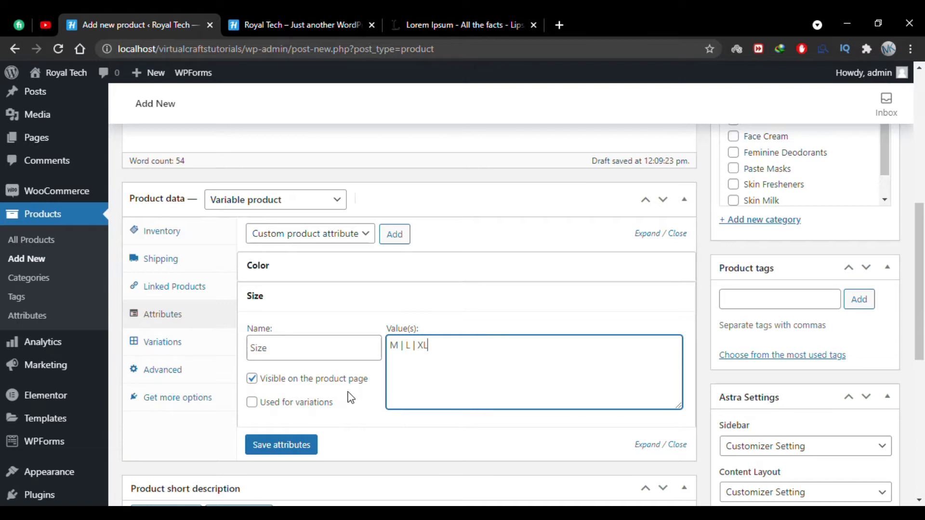
left_click(298, 408)
left_click(298, 404)
left_click(288, 447)
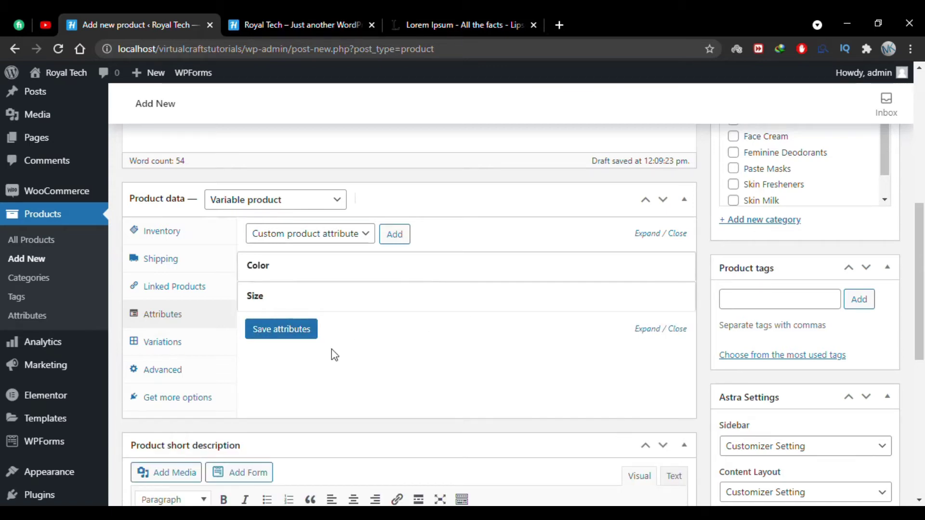
Run 'Create variations from all attributes' and confirm to produce the nine Color/Size variations.
left_click(208, 351)
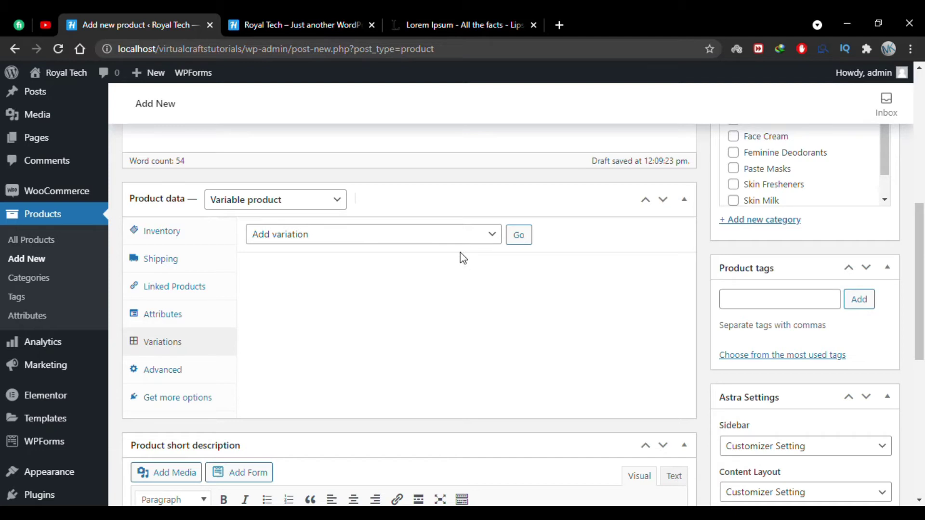
left_click(481, 240)
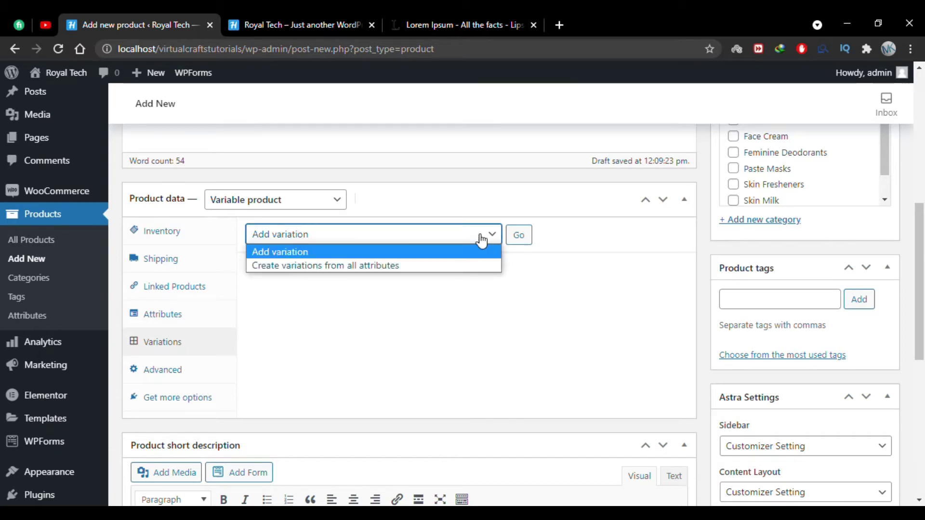
left_click(417, 266)
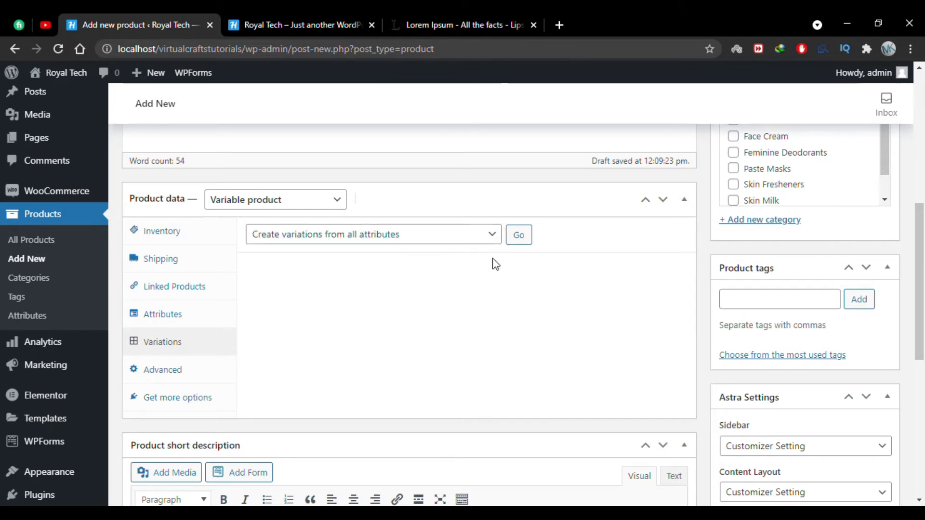
left_click(518, 239)
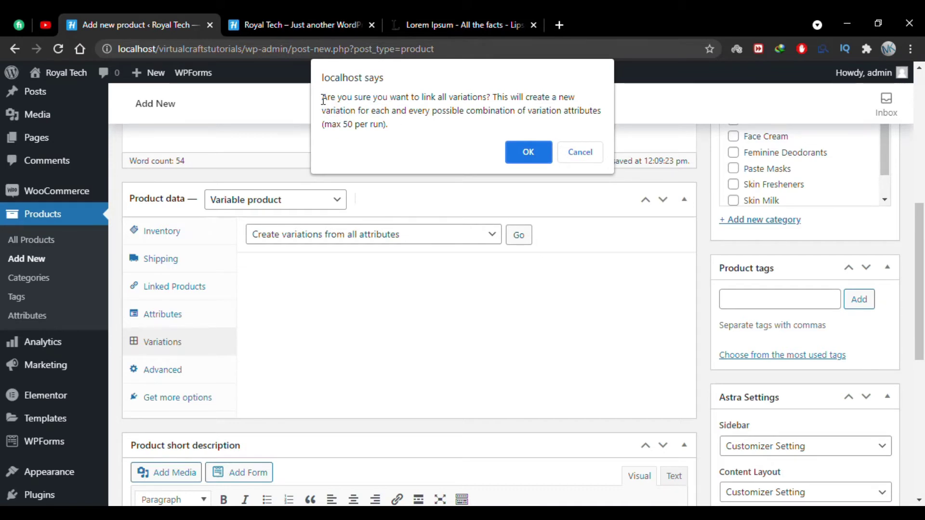
left_click(527, 153)
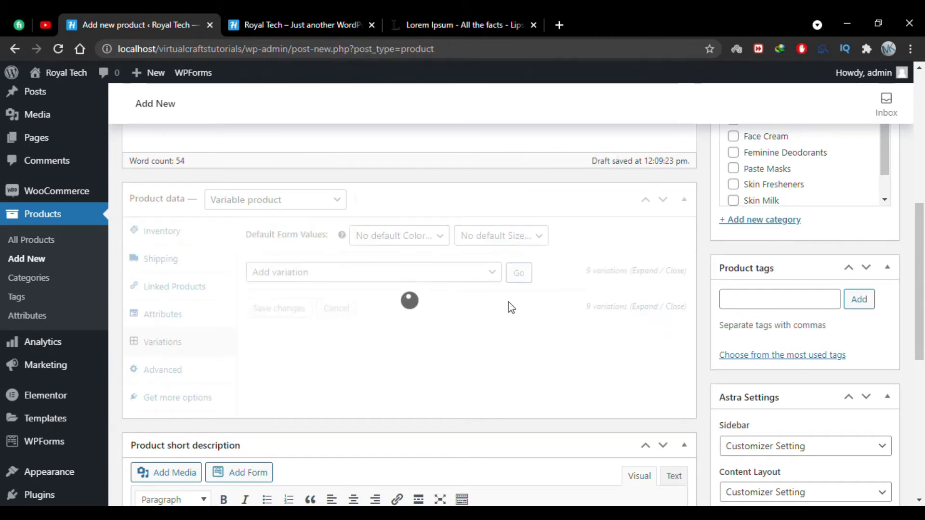
scroll(522, 337, "down", 2)
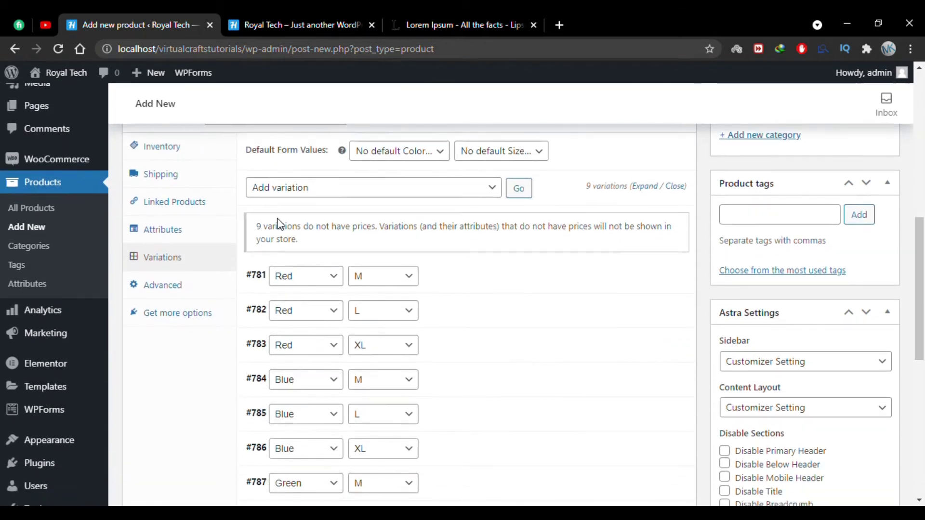
Expand variation #781 (Red, M) in the variations list to show its price fields.
left_click_drag(257, 226, 316, 226)
left_click(513, 243)
scroll(513, 243, "down", 1)
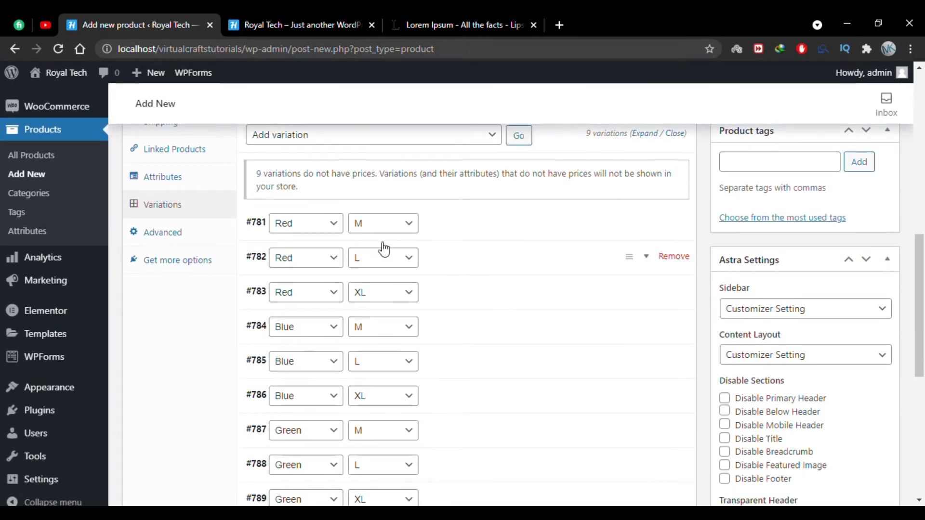
scroll(308, 284, "down", 1)
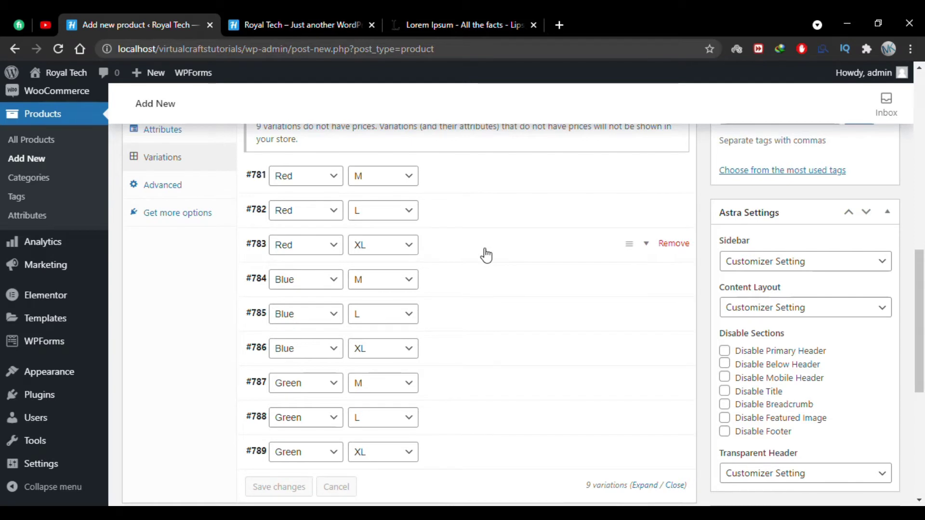
scroll(443, 264, "up", 2)
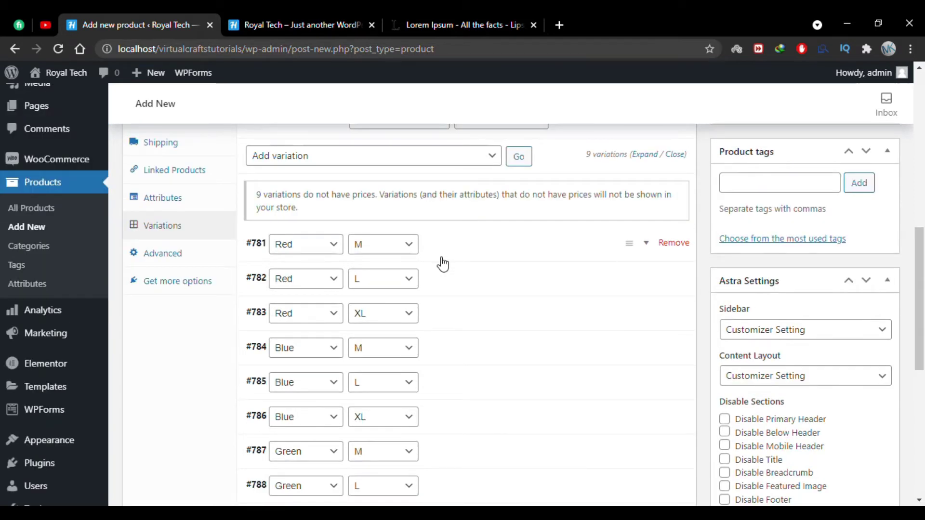
scroll(480, 246, "down", 1)
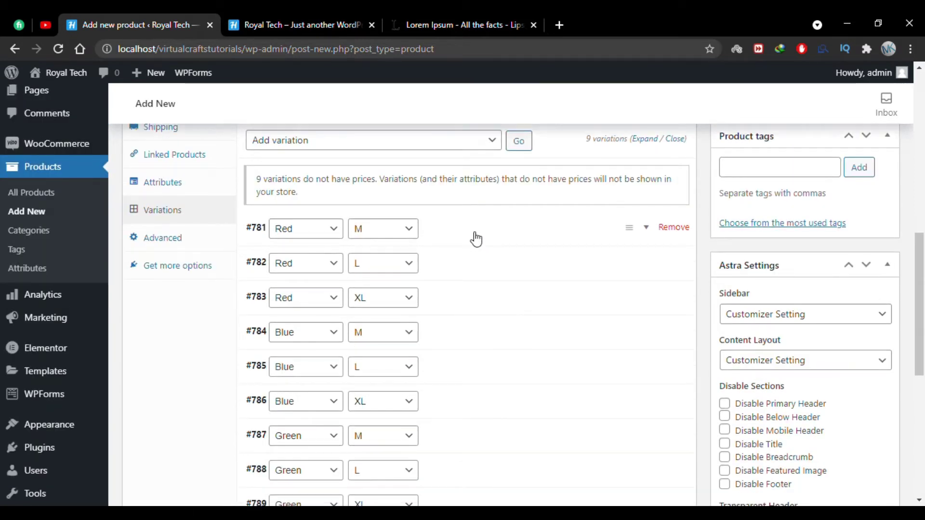
left_click(476, 239)
scroll(473, 238, "down", 1)
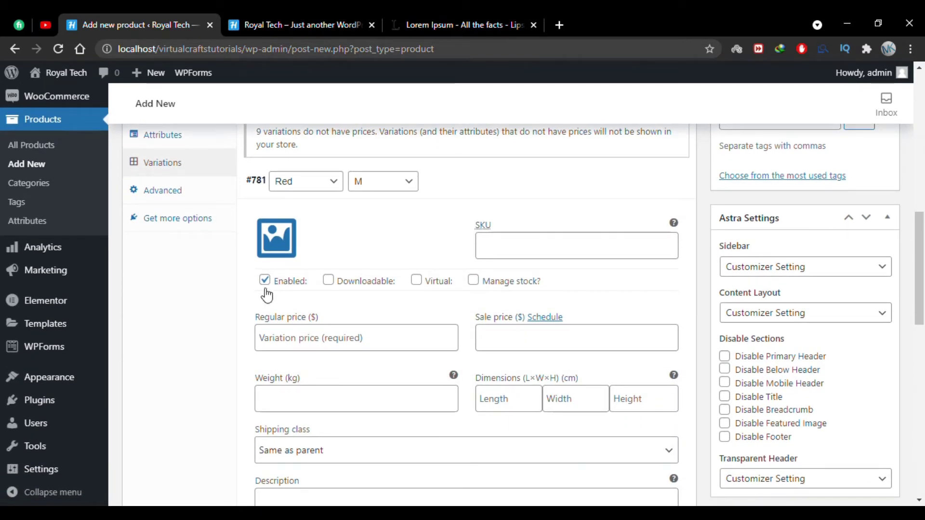
Give variation #781 a regular price of 20 and a sale price of 19.
left_click(265, 282)
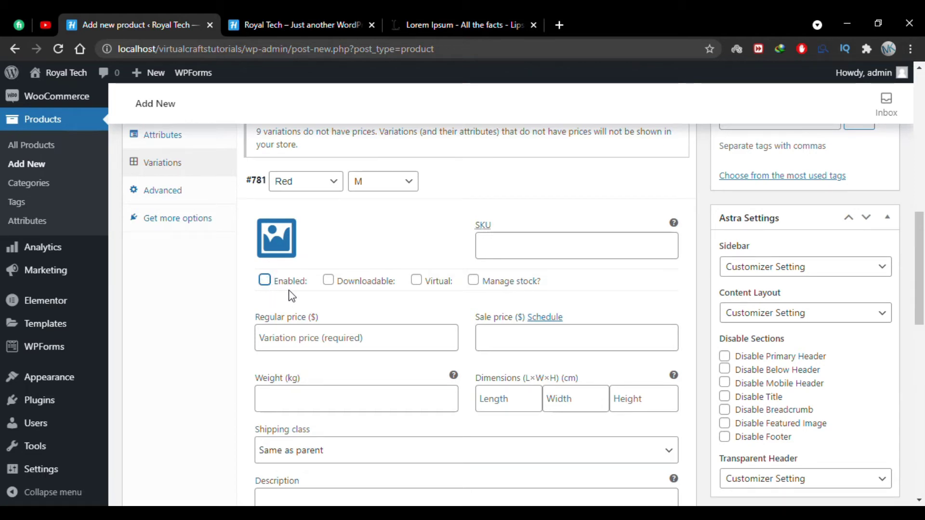
left_click(299, 340)
type("20")
left_click(344, 309)
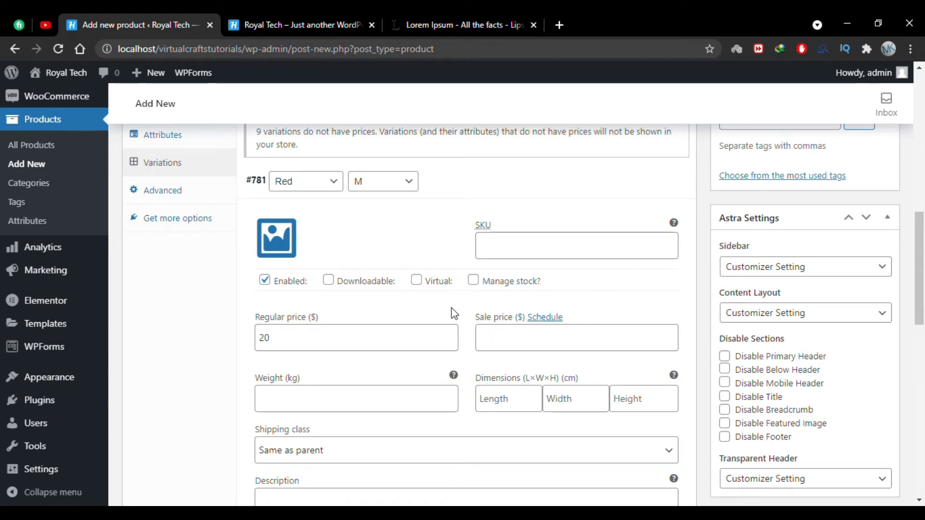
scroll(453, 312, "down", 1)
left_click(504, 322)
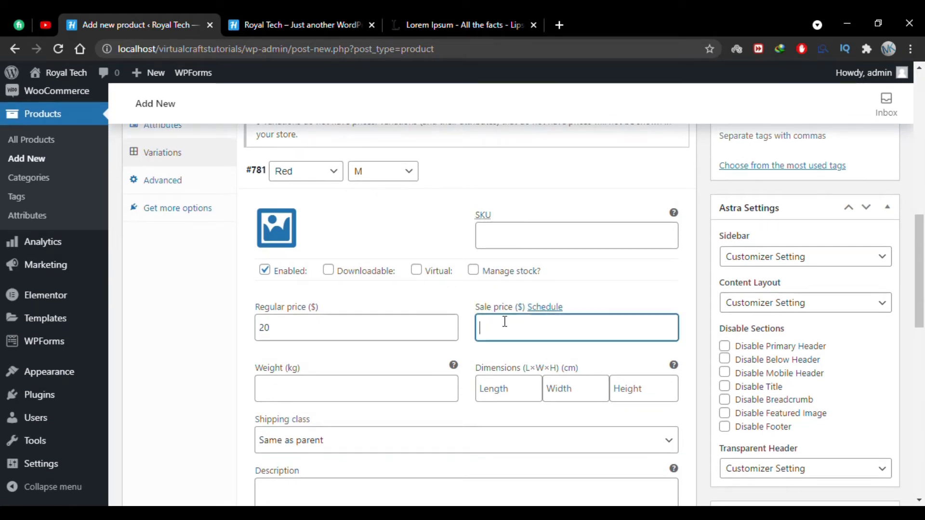
type("19")
Set its weight to 0.3 kg, keeping the shipping class Same as parent.
scroll(504, 322, "down", 1)
left_click(365, 370)
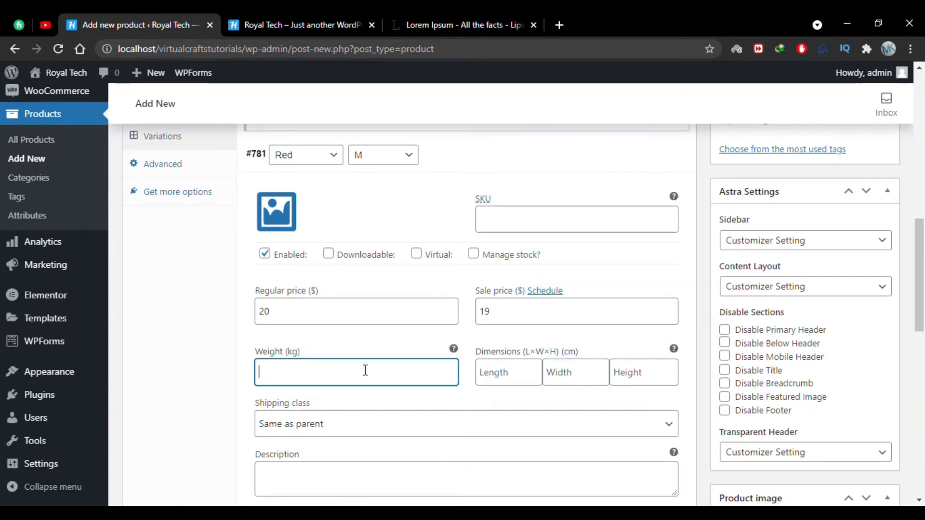
type("0.3")
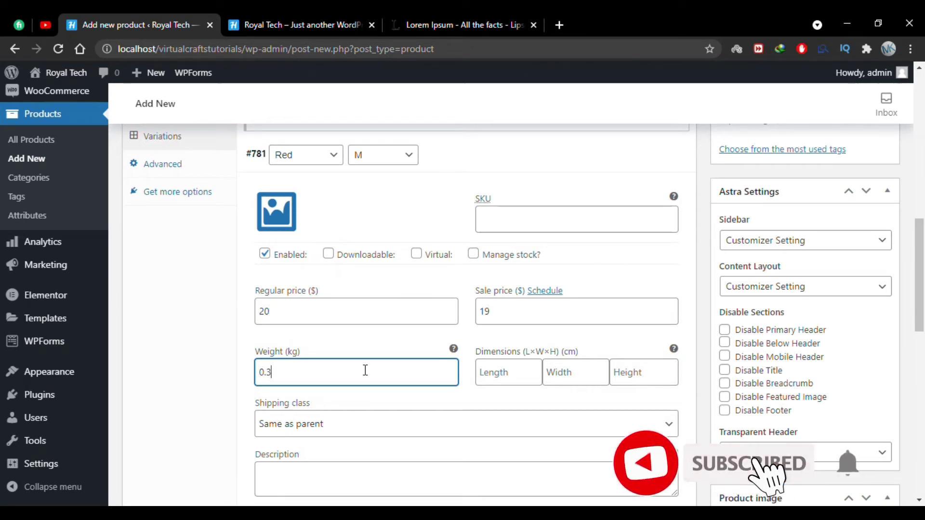
left_click(389, 355)
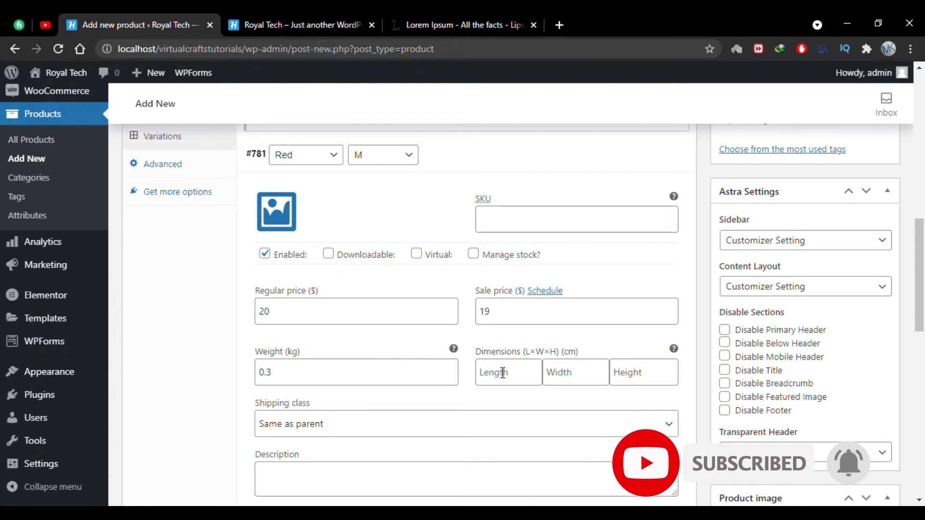
scroll(427, 344, "down", 1)
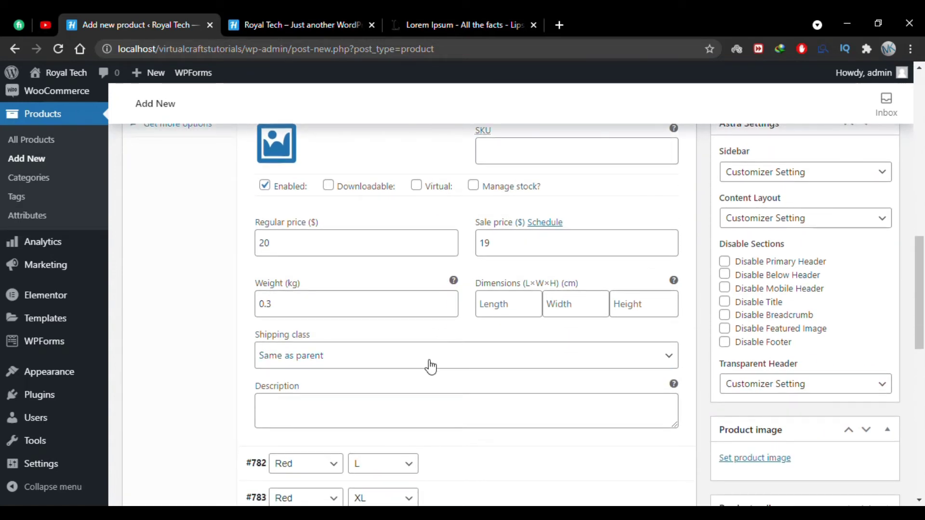
left_click(414, 361)
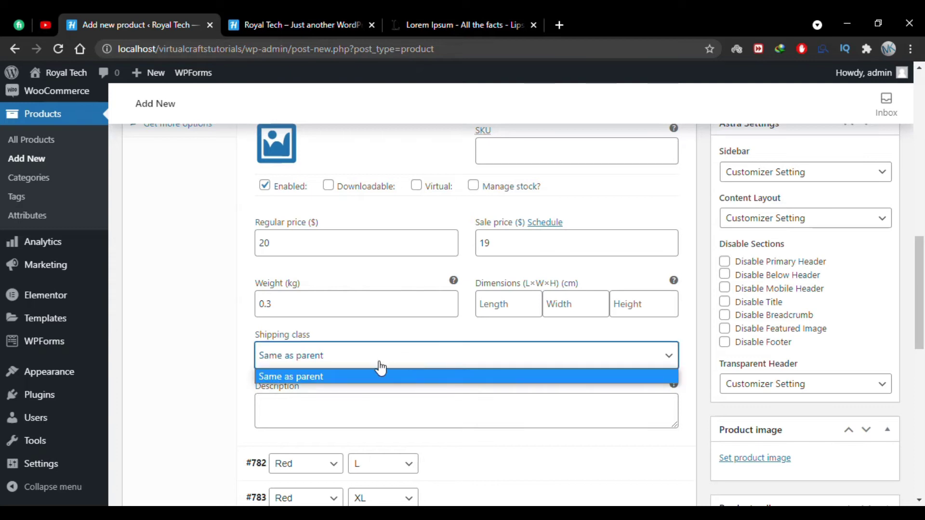
left_click(394, 375)
left_click(368, 400)
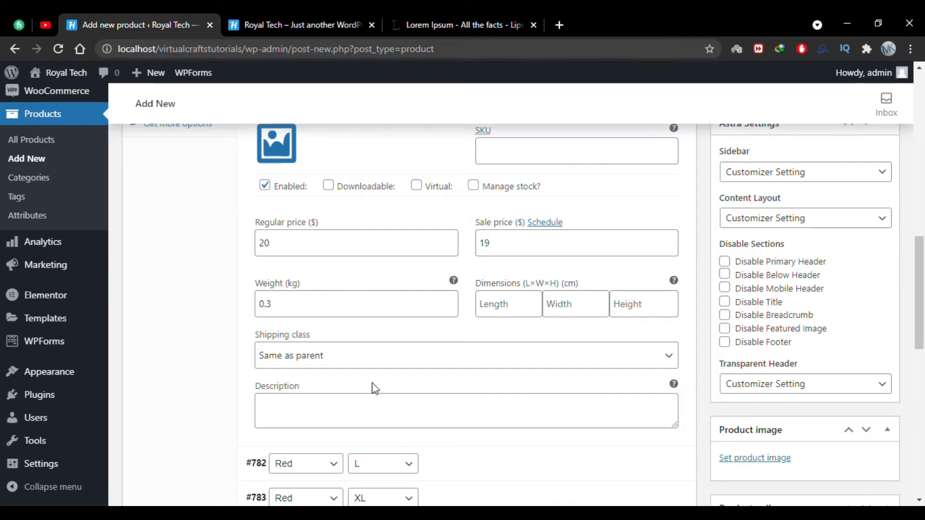
scroll(375, 388, "up", 3)
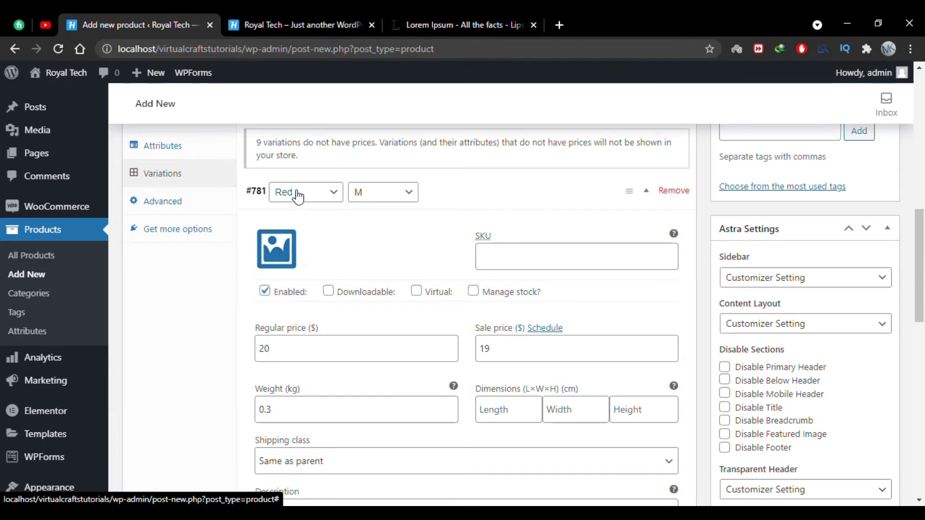
Upload green.jpg, red.jpg and blue.jpg from Downloads and set red.jpg as #781's image.
left_click(276, 253)
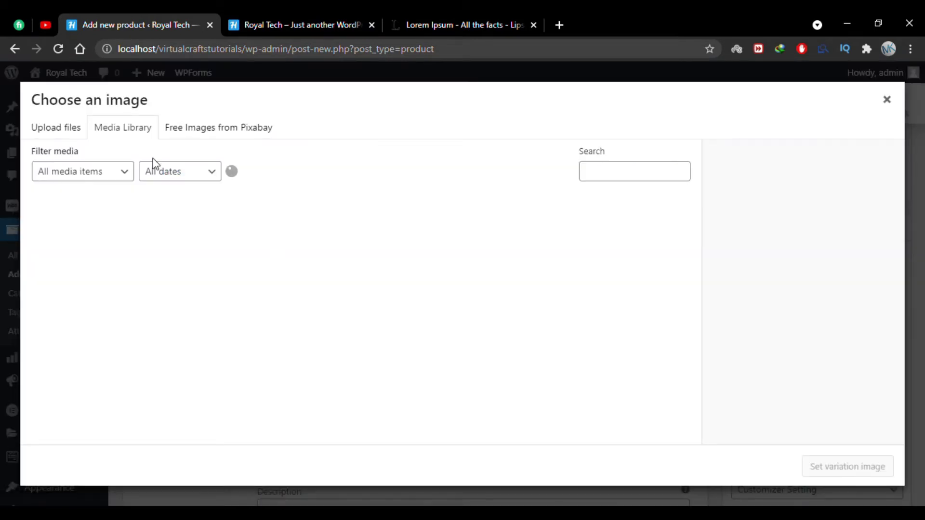
left_click(69, 133)
left_click(444, 312)
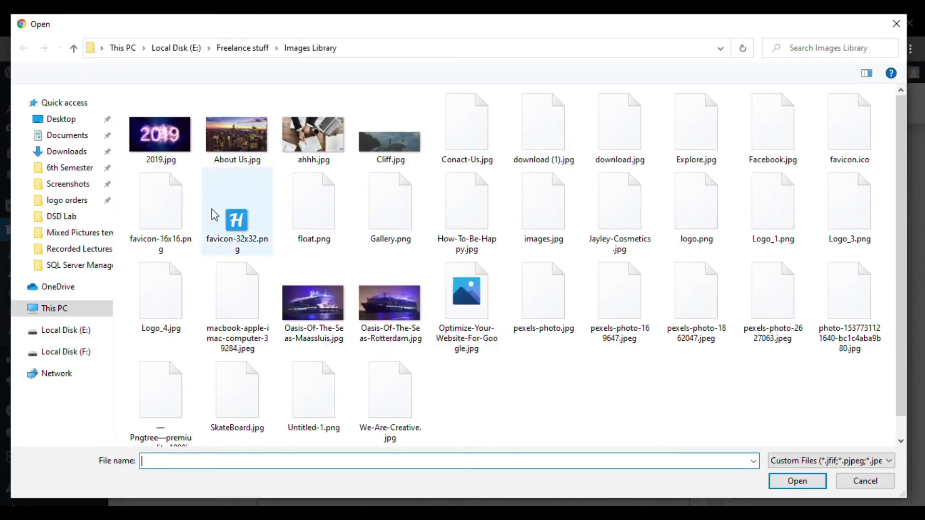
left_click(67, 152)
left_click_drag(352, 193, 187, 141)
key("Return")
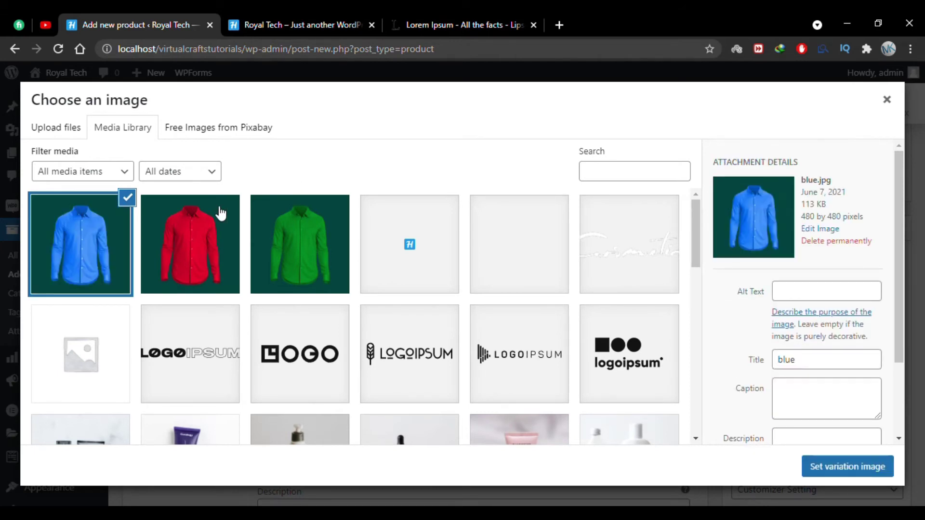
left_click(220, 239)
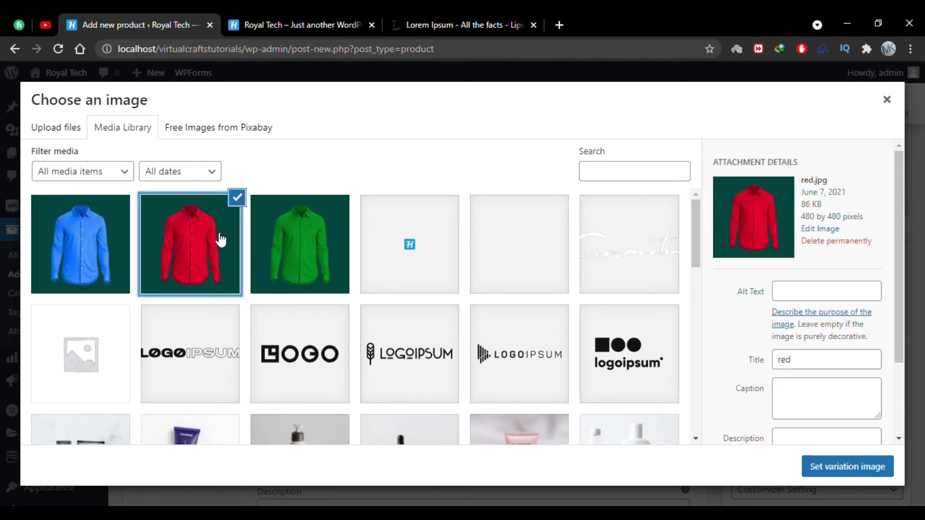
left_click(850, 475)
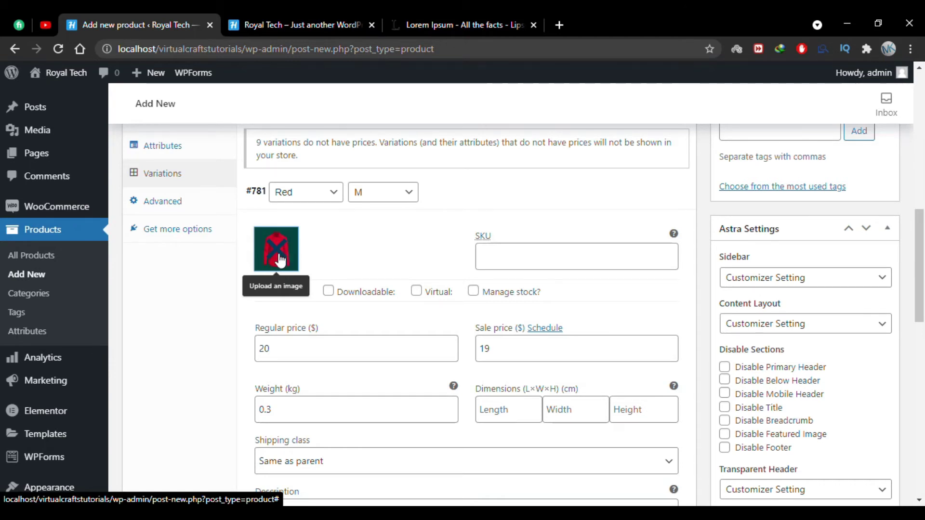
Give variation #782 (Red, L) regular price 25, sale price 24 and the red shirt image.
left_click(460, 201)
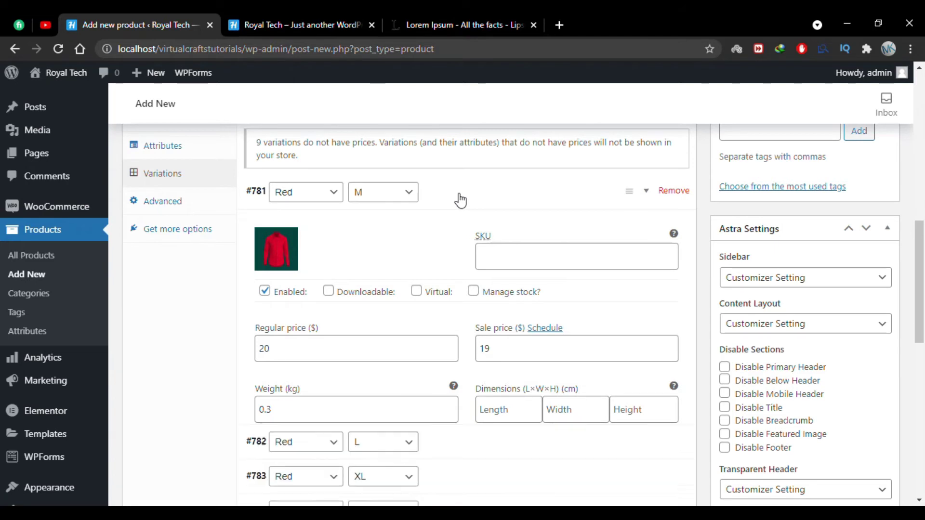
left_click(468, 231)
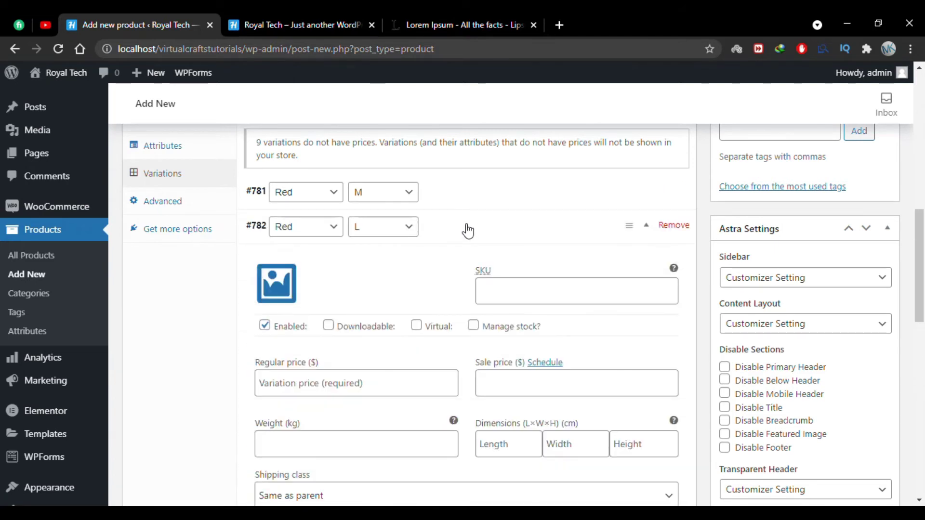
scroll(384, 266, "down", 1)
left_click(332, 330)
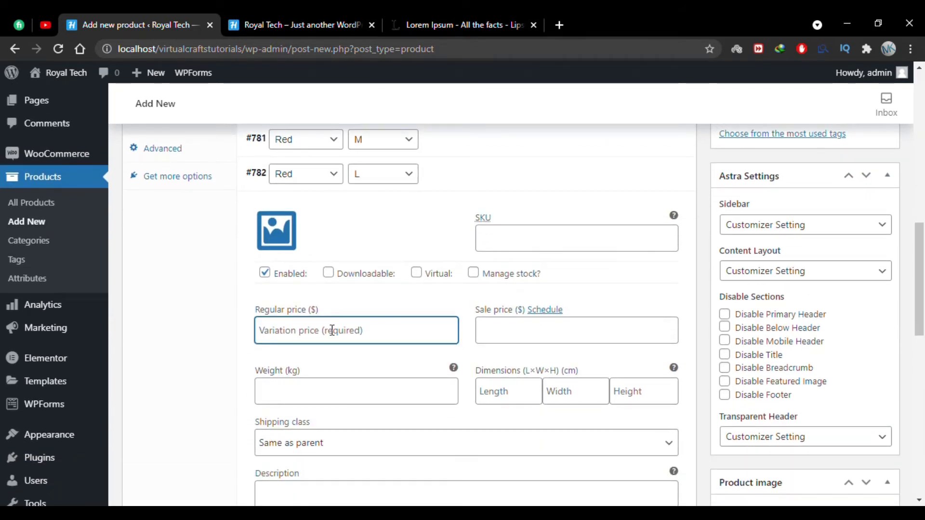
type("25")
left_click(501, 328)
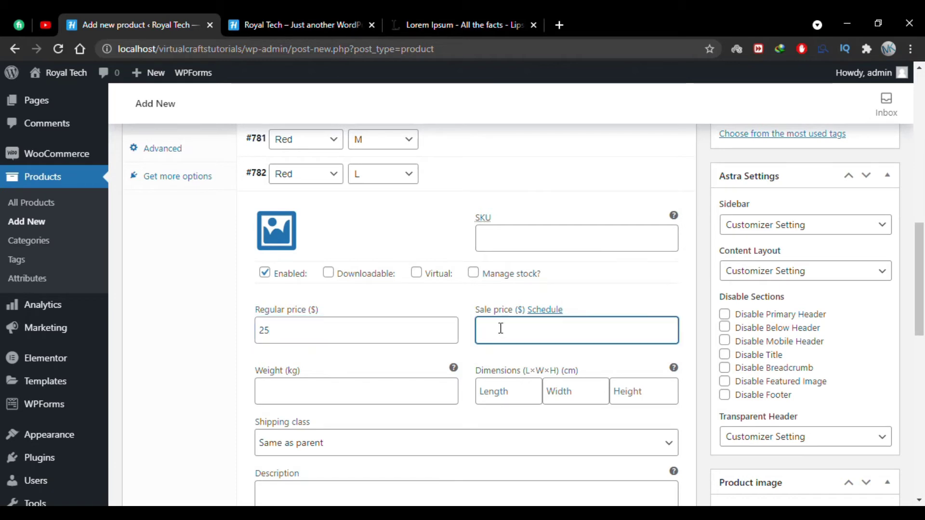
type("24")
left_click(278, 238)
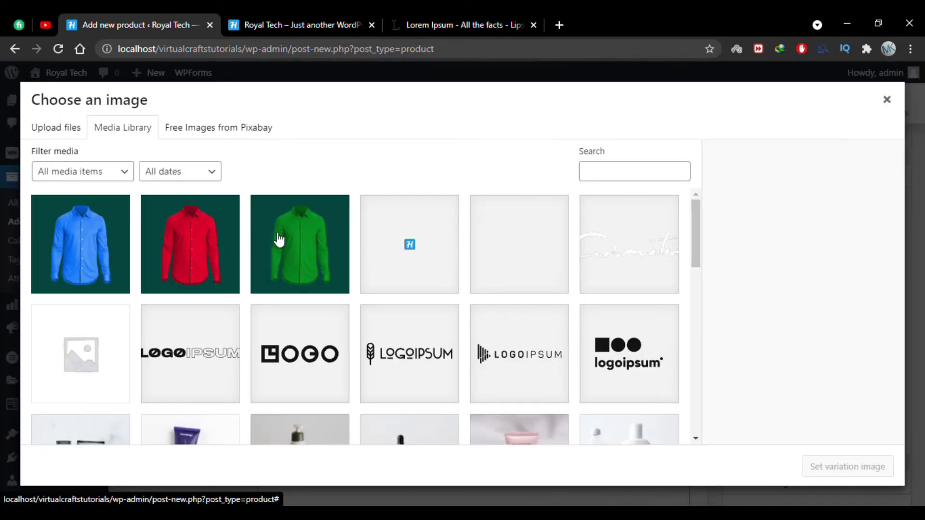
left_click(189, 260)
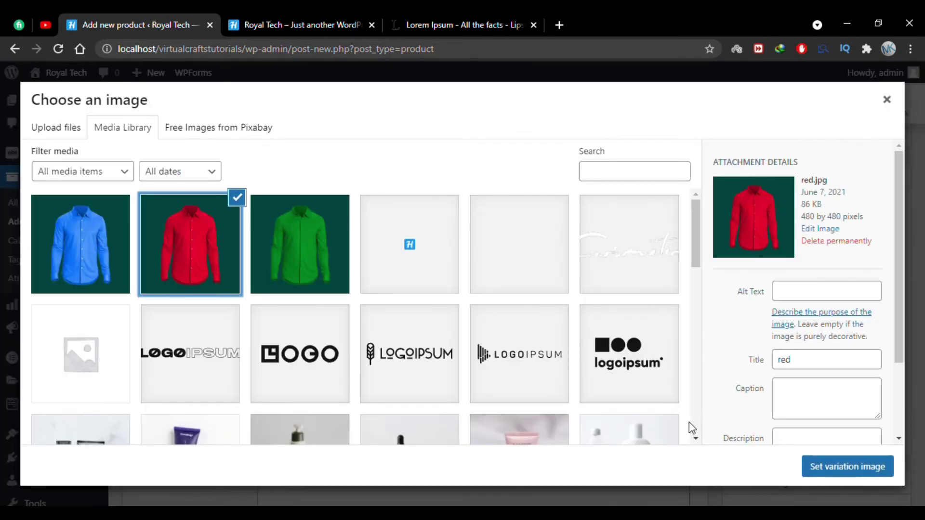
left_click(857, 466)
scroll(433, 299, "down", 1)
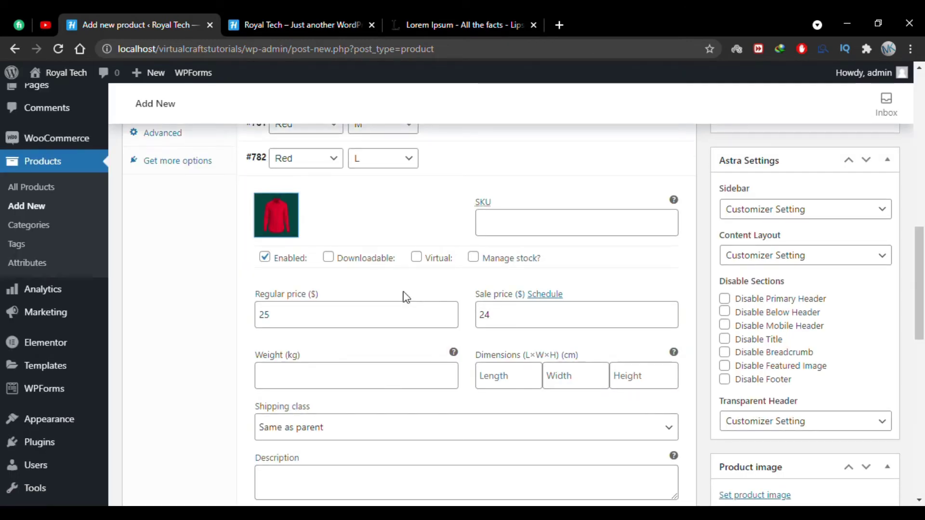
scroll(427, 320, "up", 2)
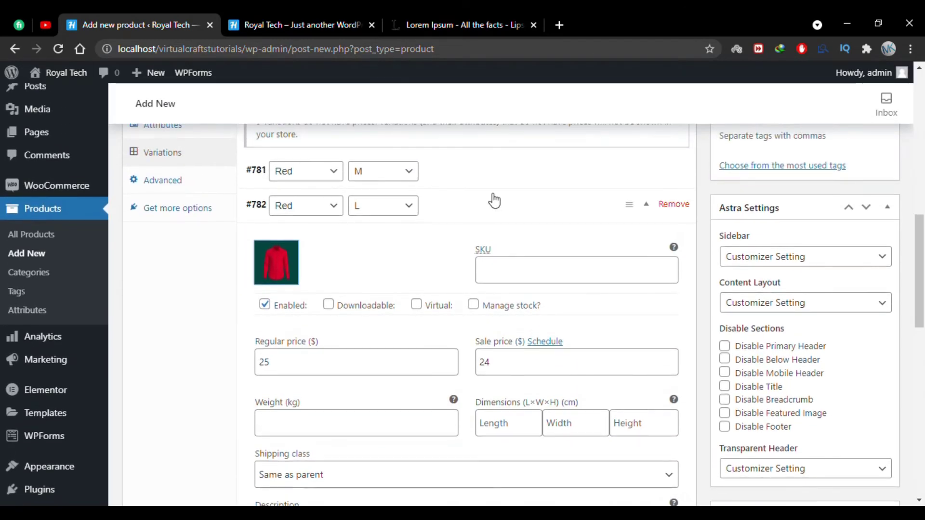
Give Red XL (#783) the red shirt image, regular price 30 and sale price 29.
left_click(492, 208)
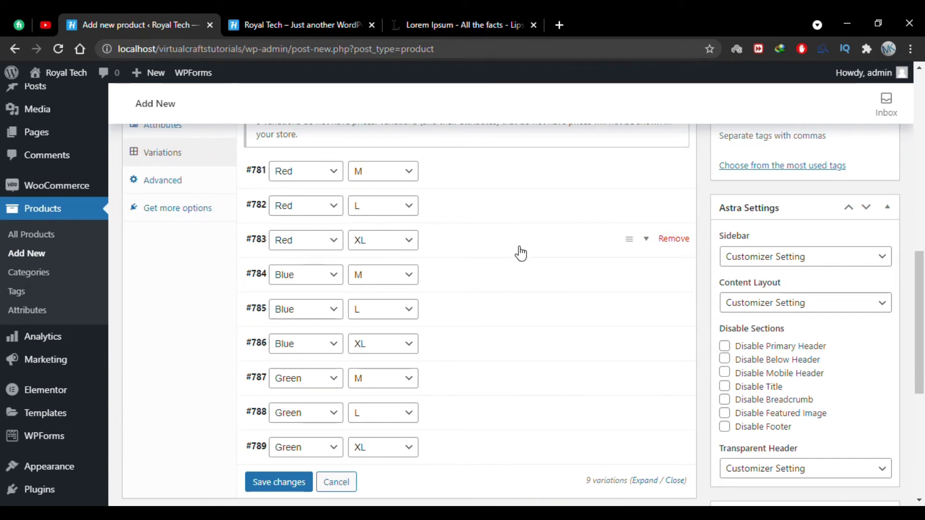
left_click(499, 251)
left_click(272, 296)
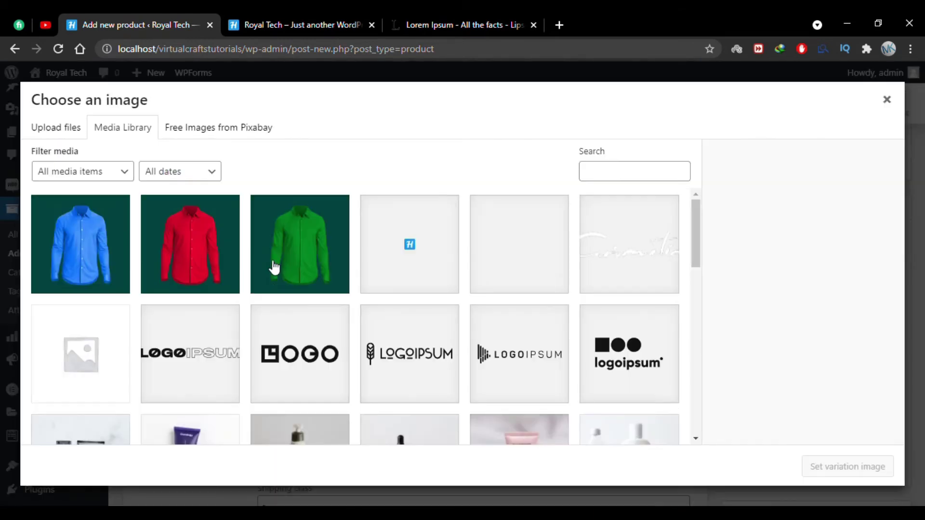
left_click(190, 244)
left_click(883, 468)
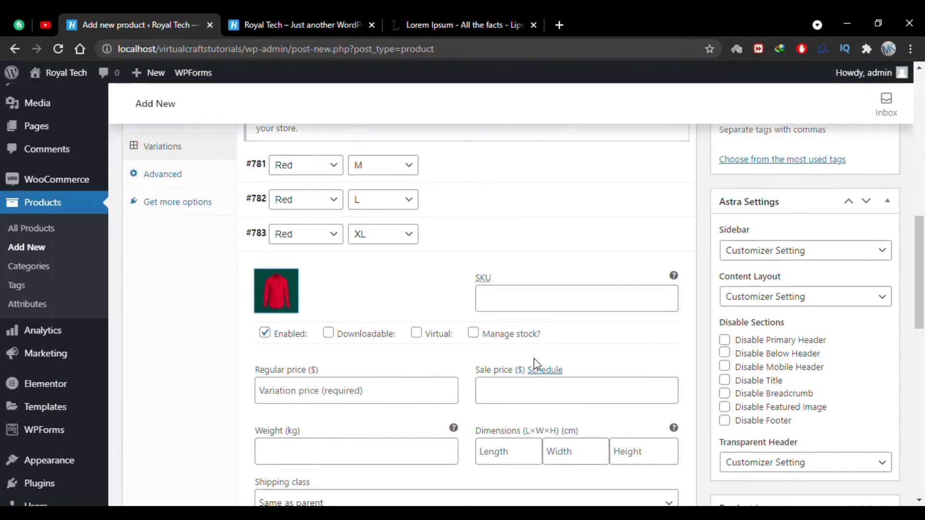
scroll(534, 359, "down", 2)
left_click(374, 279)
type("30")
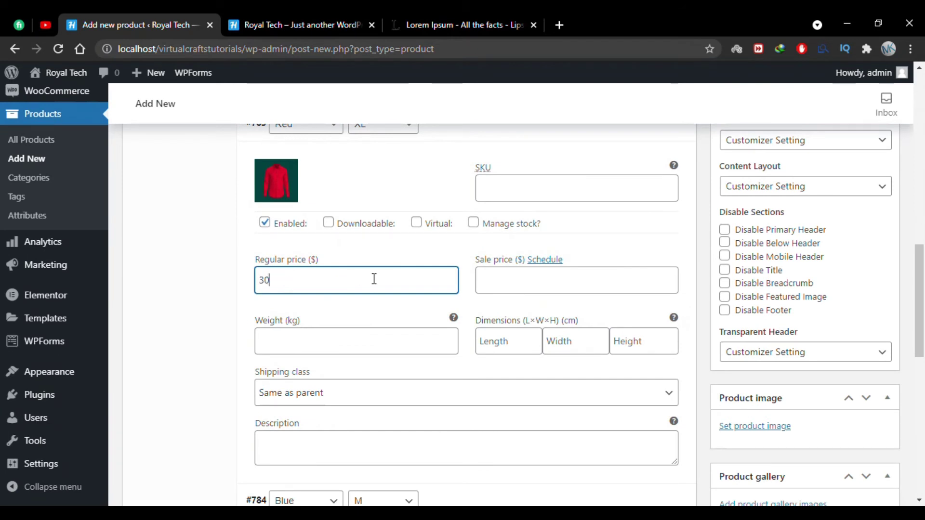
left_click(507, 284)
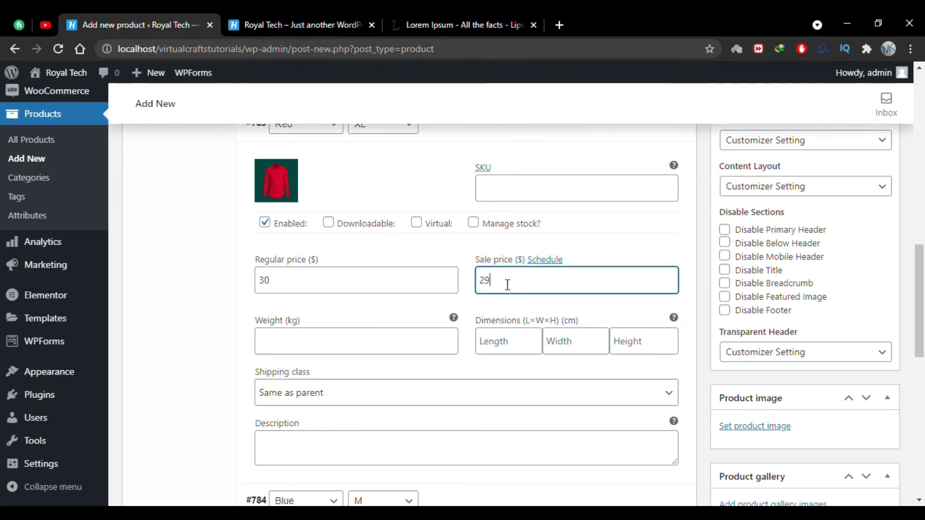
scroll(388, 273, "up", 2)
Give Blue M (#784) the blue shirt image.
left_click(477, 201)
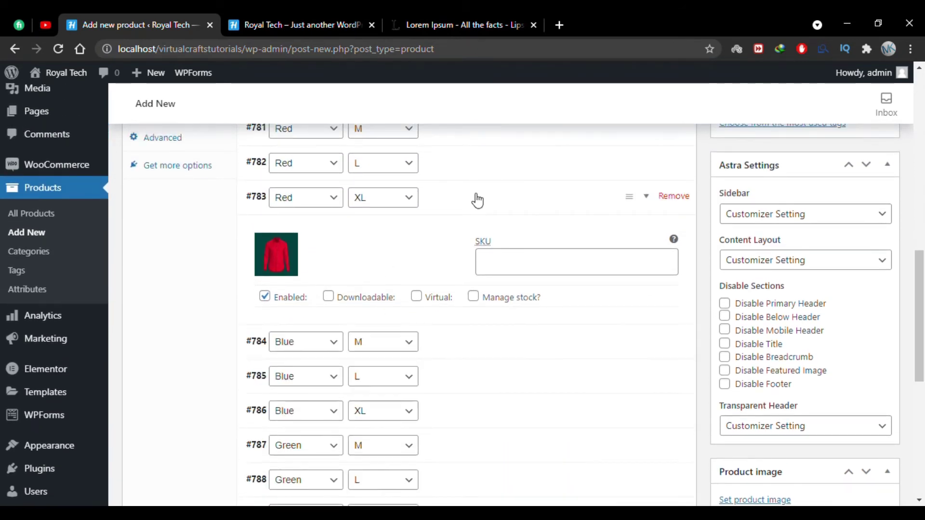
left_click(458, 233)
left_click(279, 314)
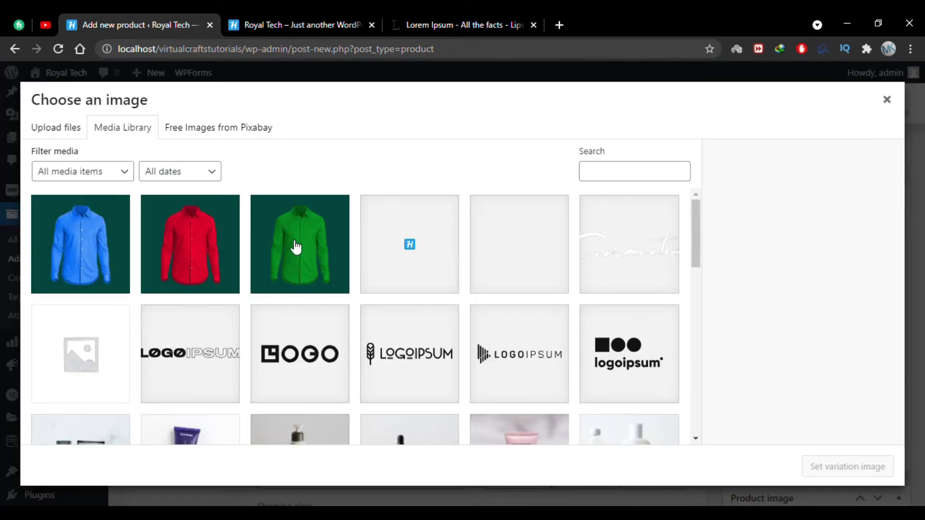
left_click(102, 254)
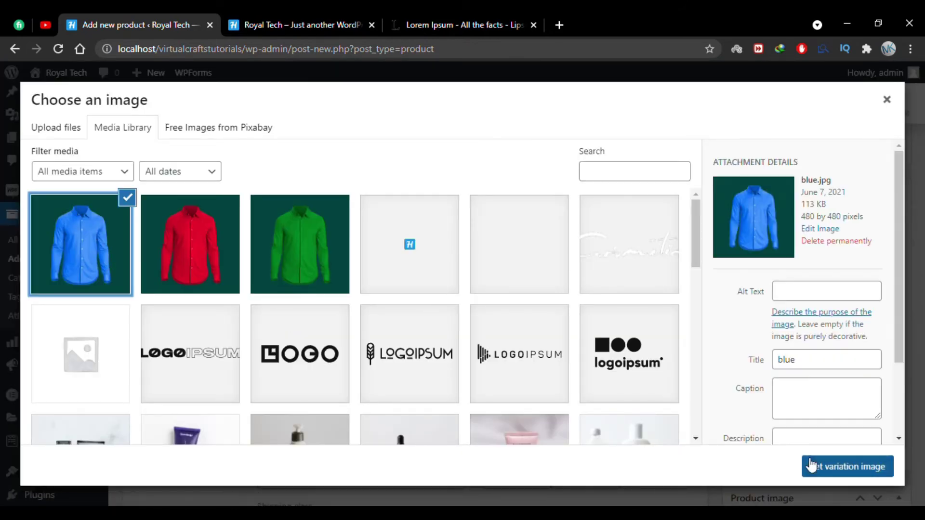
left_click(836, 467)
scroll(399, 326, "down", 1)
left_click(324, 406)
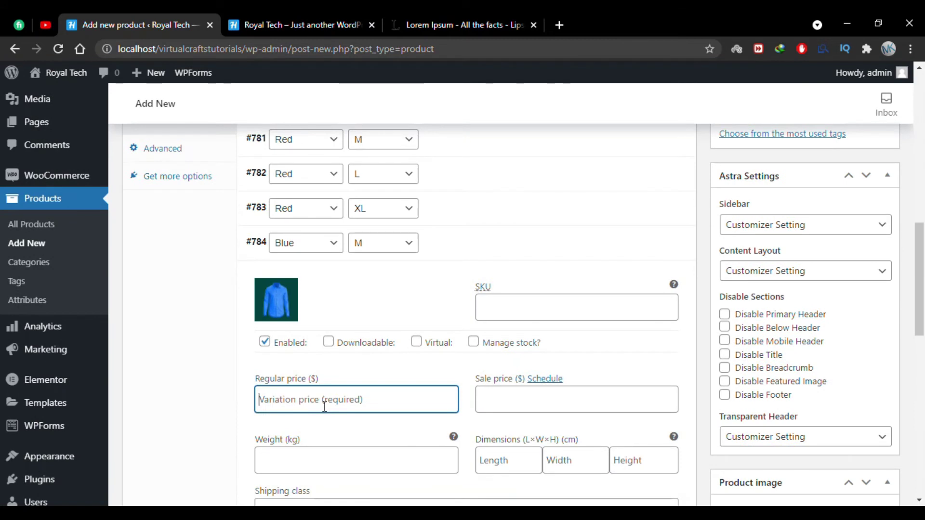
Price Blue M at 20 / sale 19, and give Blue L the blue image and price 25.
type("20")
left_click(508, 402)
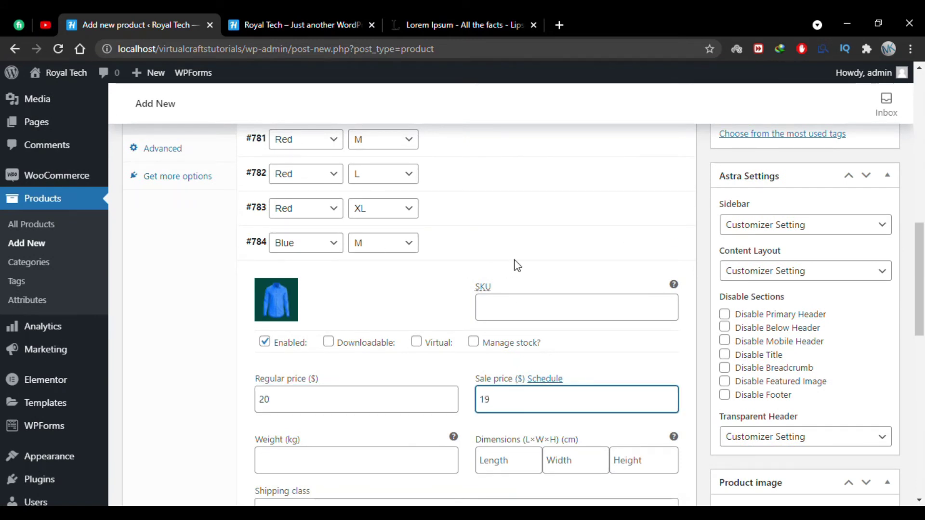
type("19")
left_click(482, 248)
left_click(454, 275)
left_click(276, 330)
left_click(80, 244)
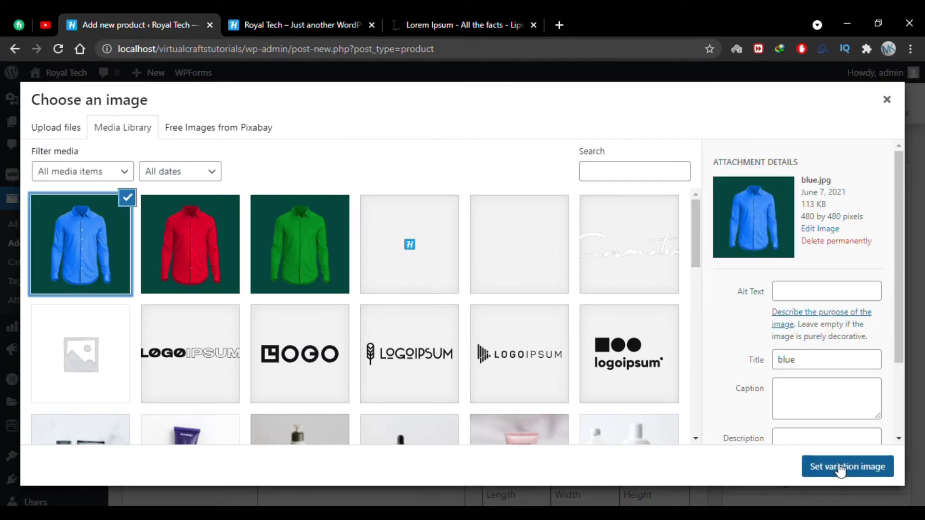
left_click(841, 469)
left_click(359, 436)
type("25")
left_click(506, 433)
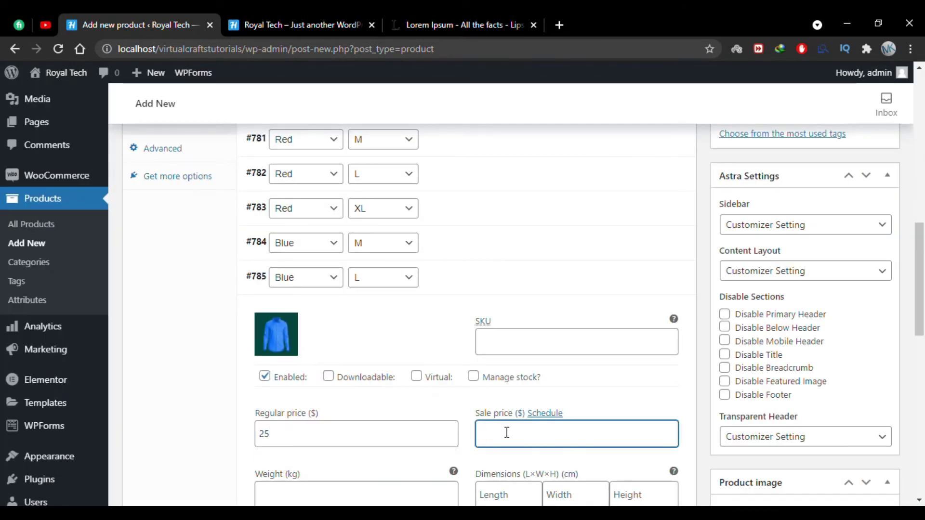
Give Blue XL the blue shirt image, regular price 30 and sale price 29.
left_click(482, 283)
left_click(467, 280)
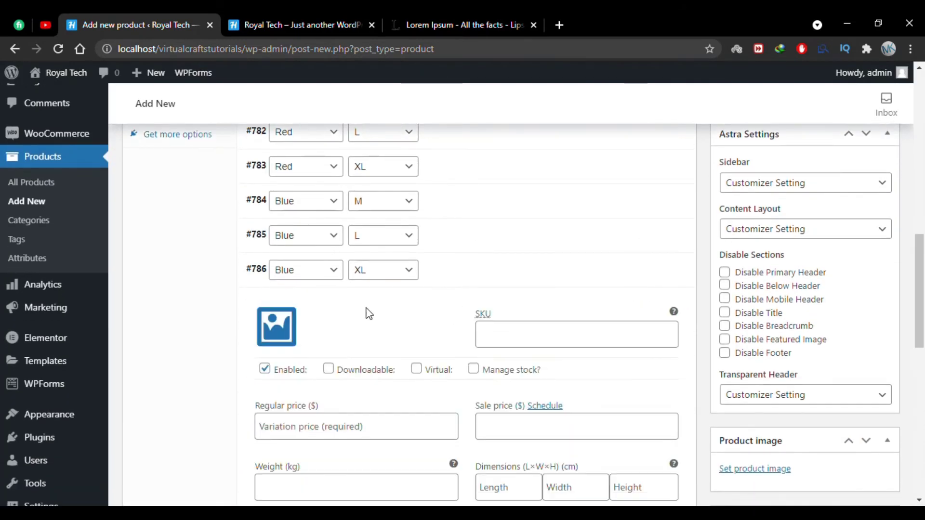
left_click(276, 328)
left_click(80, 244)
left_click(848, 466)
left_click(335, 427)
type("30")
left_click(534, 430)
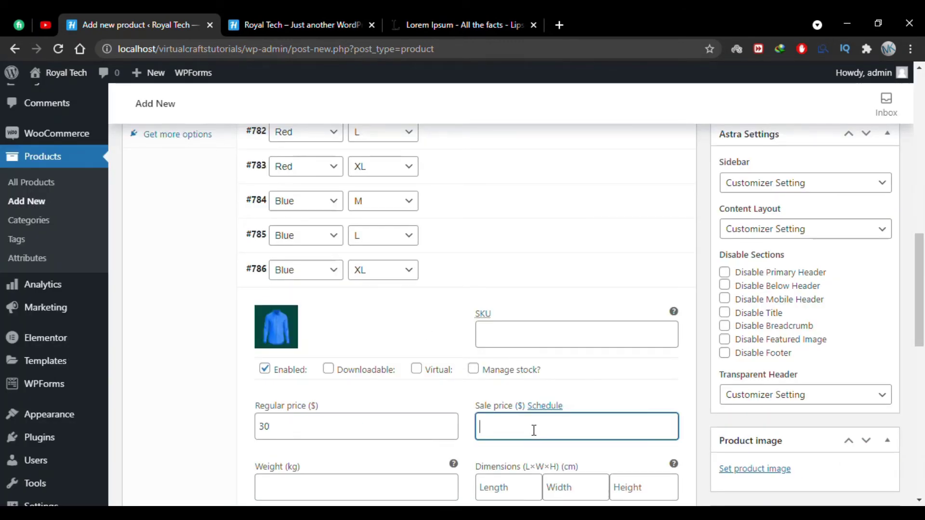
type("29")
Give Green M the green shirt image, regular price 20 and sale price 18.
left_click(516, 282)
left_click(491, 287)
left_click(268, 342)
left_click(347, 279)
left_click(829, 466)
left_click(289, 444)
type("20")
left_click(480, 444)
type("18")
Give Green L the green shirt image, regular price 25 and sale price 24.
left_click(501, 291)
scroll(484, 289, "down", 1)
left_click(483, 289)
left_click(277, 337)
left_click(302, 243)
left_click(838, 466)
left_click(347, 443)
type("25")
left_click(510, 445)
type("24")
Give Green XL the green shirt image, regular price 30 and sale price 29.
left_click(487, 292)
left_click(454, 321)
left_click(276, 372)
left_click(301, 244)
left_click(843, 468)
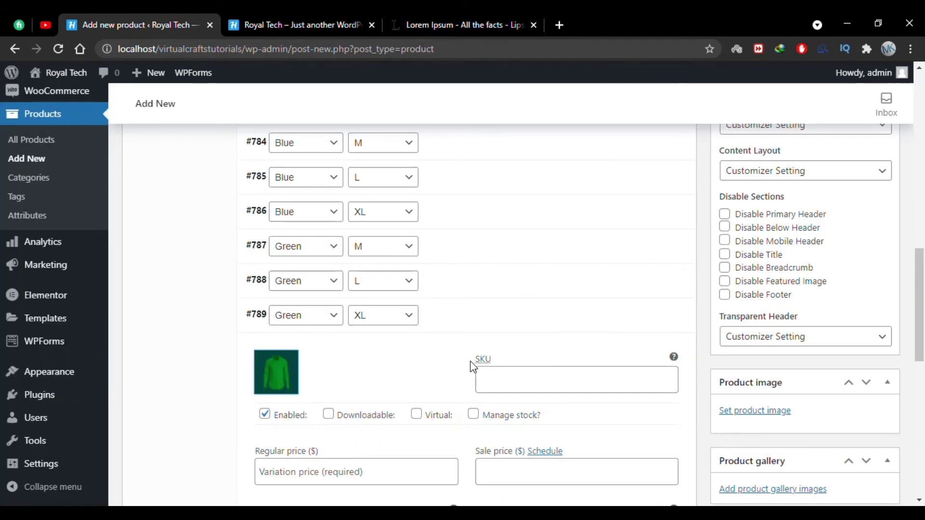
scroll(450, 363, "down", 1)
left_click(352, 435)
type("30")
left_click(540, 440)
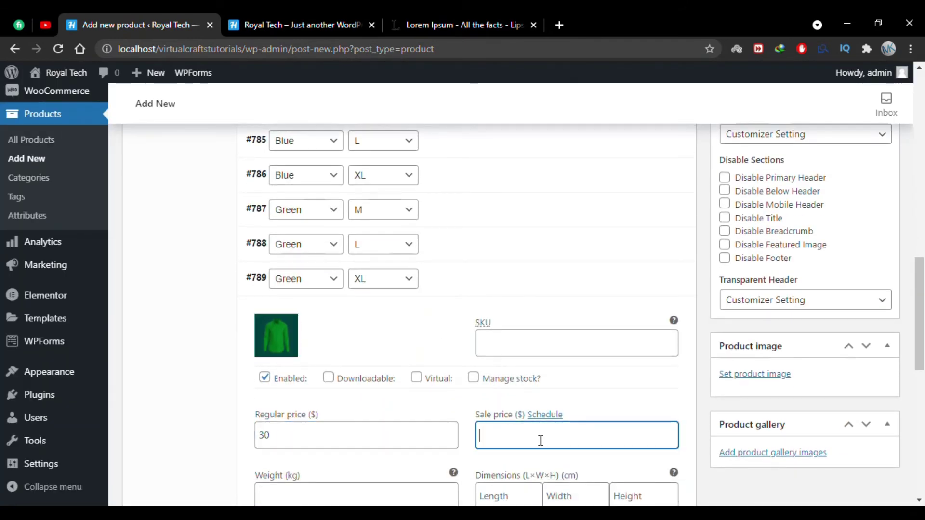
type("29")
left_click(450, 277)
scroll(451, 278, "up", 3)
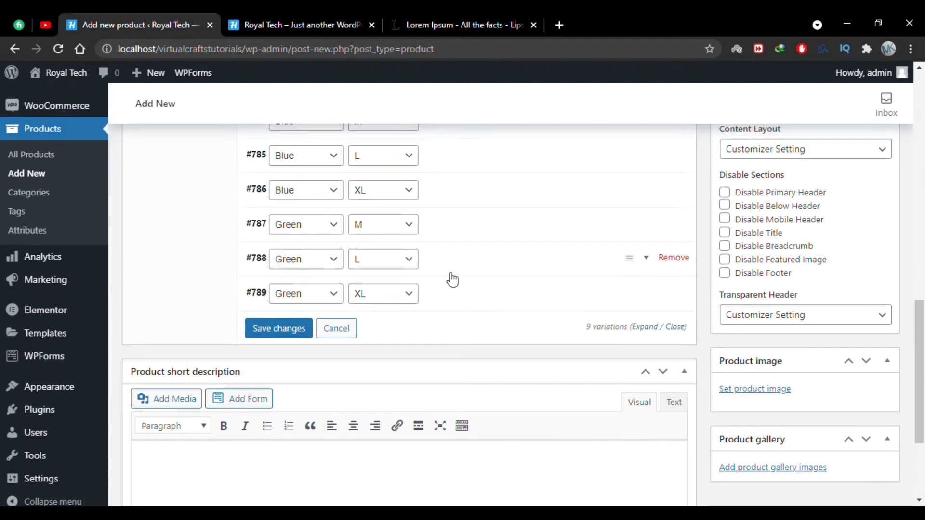
Save the variations panel so all nine variations keep their images and prices.
scroll(451, 278, "up", 2)
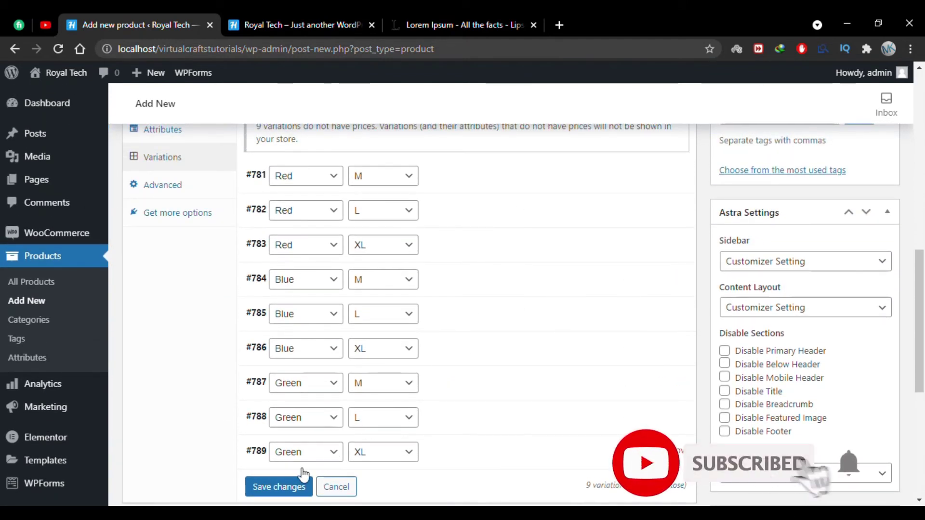
left_click(295, 489)
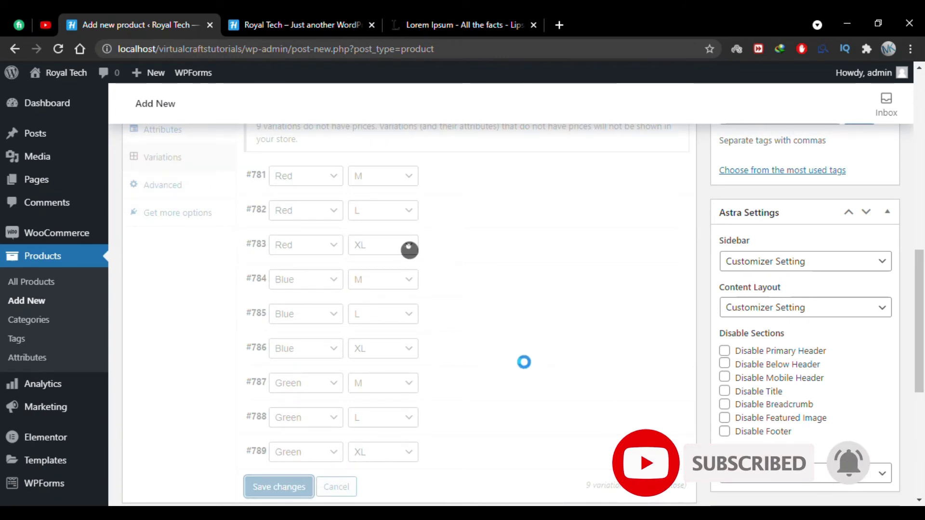
scroll(444, 253, "down", 2)
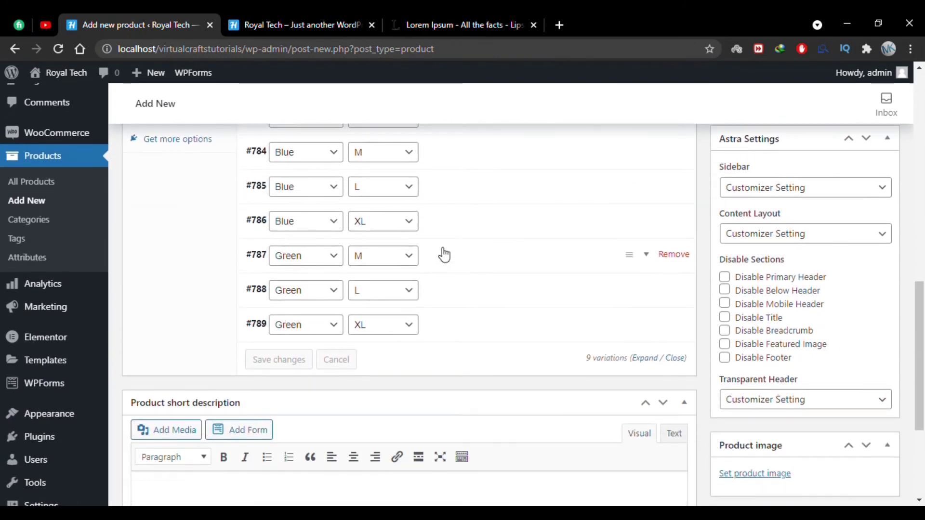
scroll(444, 254, "down", 4)
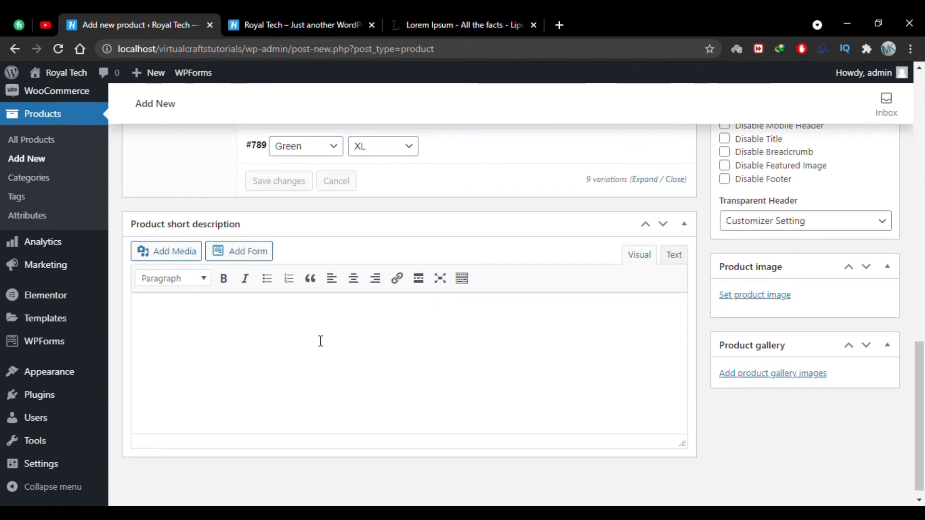
Paste Lorem Ipsum into the product short description and delete its second sentence.
type("It is a long established fact that a reader will be distracted by the readable content of a page when looking at its layout. The point of using Lorem Ipsum is that it has a more-or-less normal distribution of letters, as opposed to using 'Content here, content here', making it look like readable English.")
key("ctrl+z")
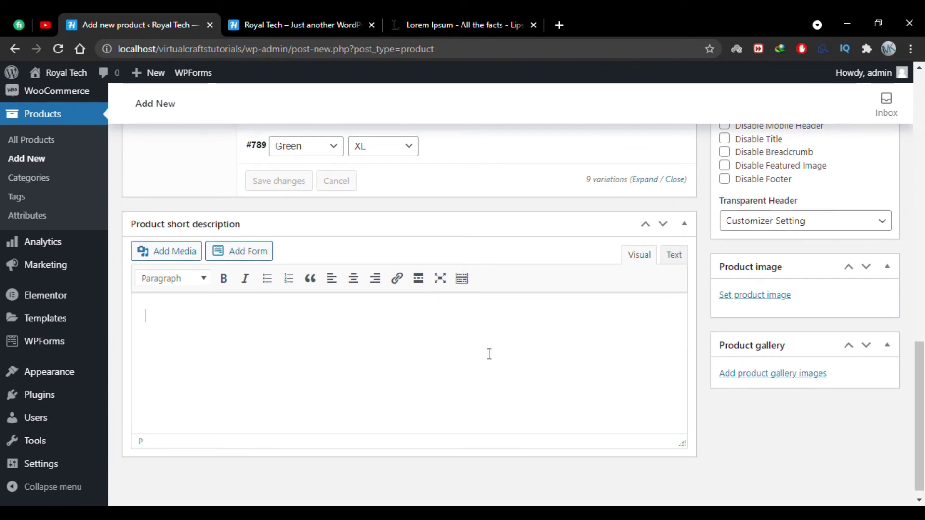
type("It is a long established fact that a reader will be distracted by the readable content of a page when looking at its layout. The point of using Lorem Ipsum is that it has a more-or-less normal distribution of letters, as opposed to using 'Content here, content here', making it look like readable English.")
left_click_drag(525, 356, 191, 337)
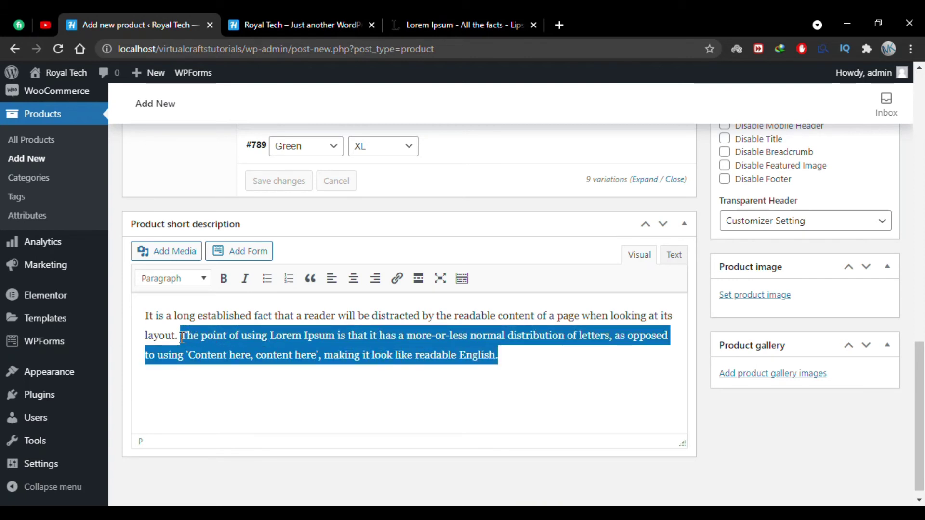
key("BackSpace")
scroll(779, 332, "up", 1)
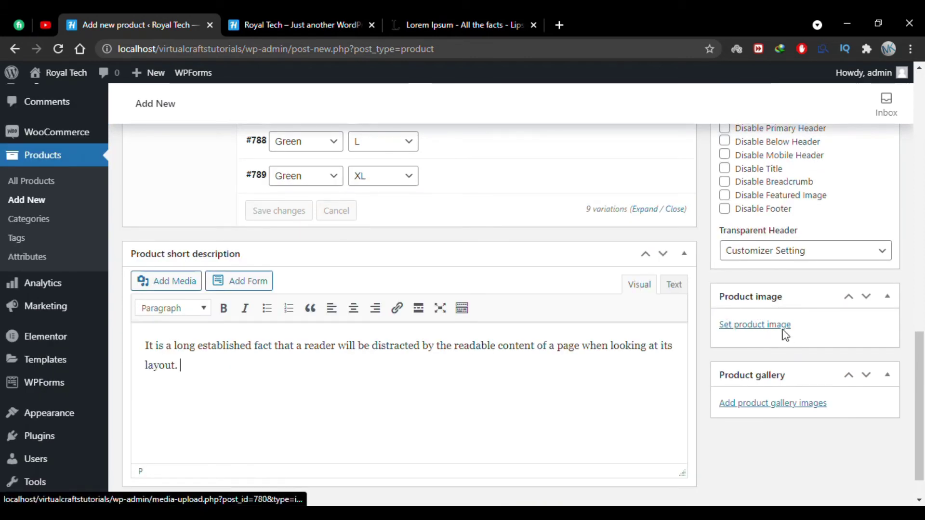
Set the blue shirt as the main product image.
left_click(763, 326)
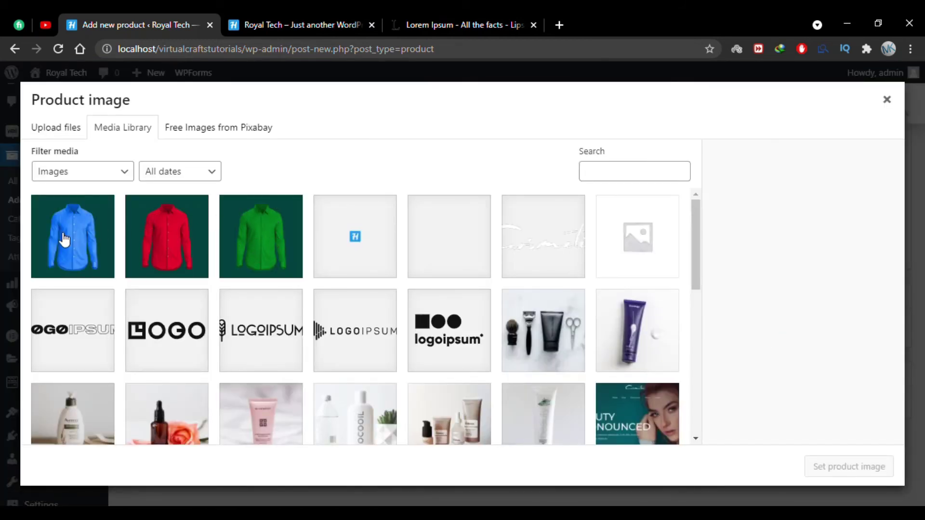
left_click(64, 239)
left_click(860, 464)
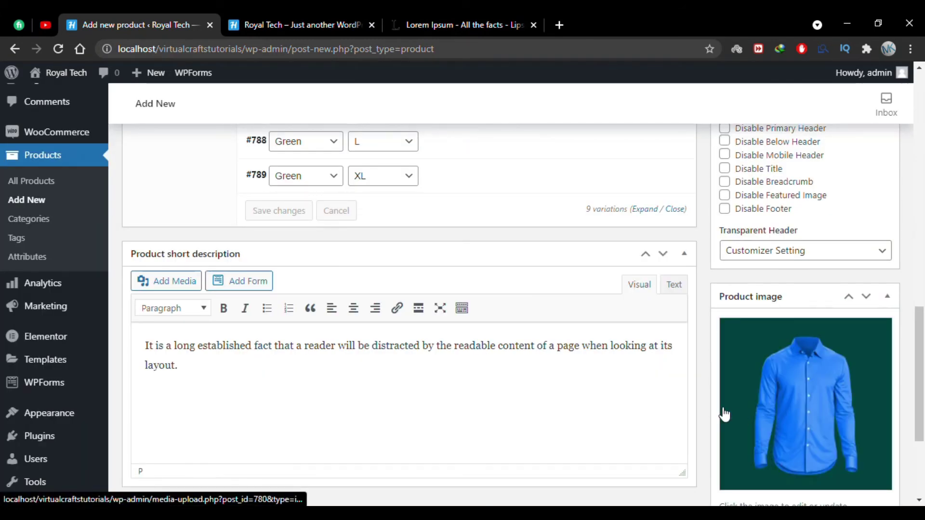
scroll(723, 413, "down", 4)
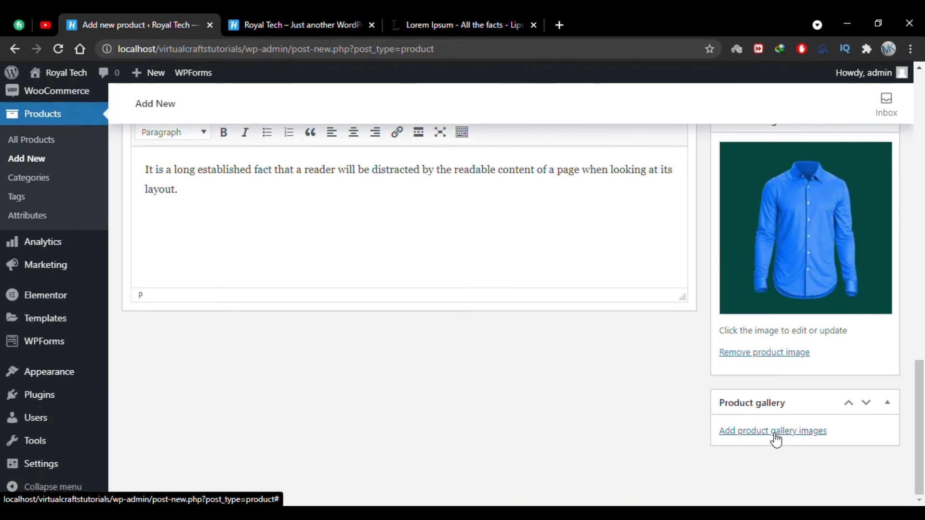
Select the red, blue and green shirt images and add them to the product gallery.
left_click(774, 432)
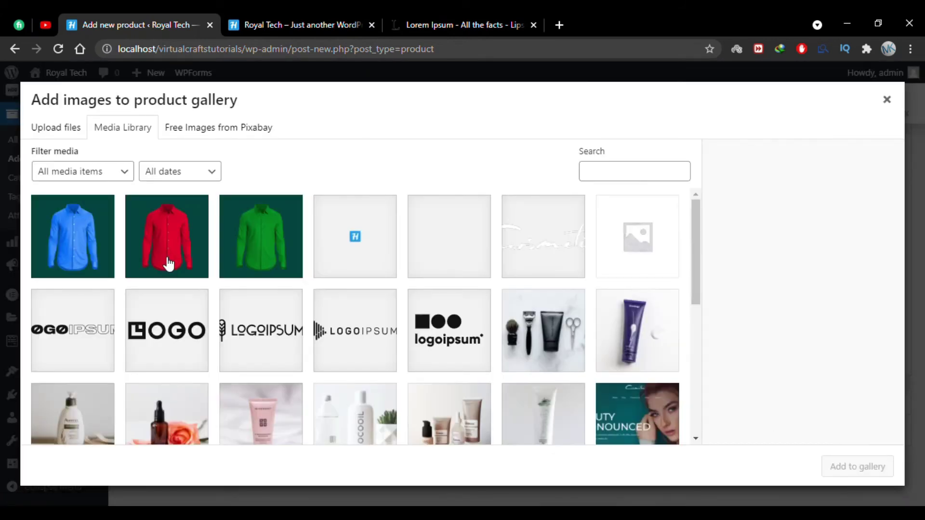
left_click(164, 246)
left_click(77, 239)
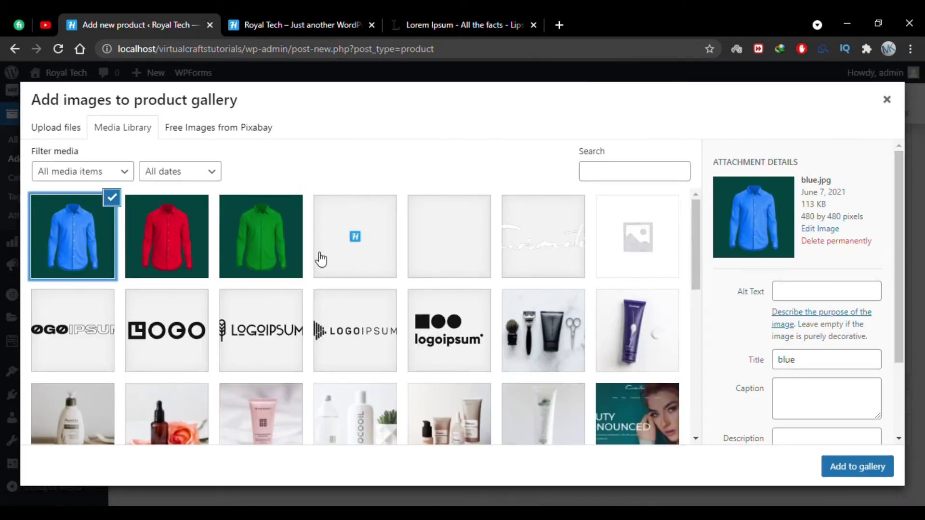
left_click(250, 247, "shift")
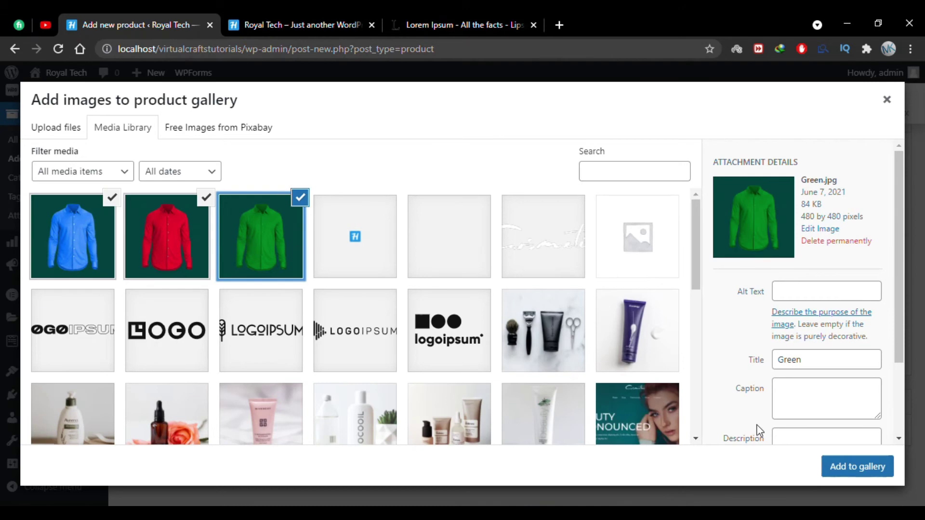
left_click(852, 472)
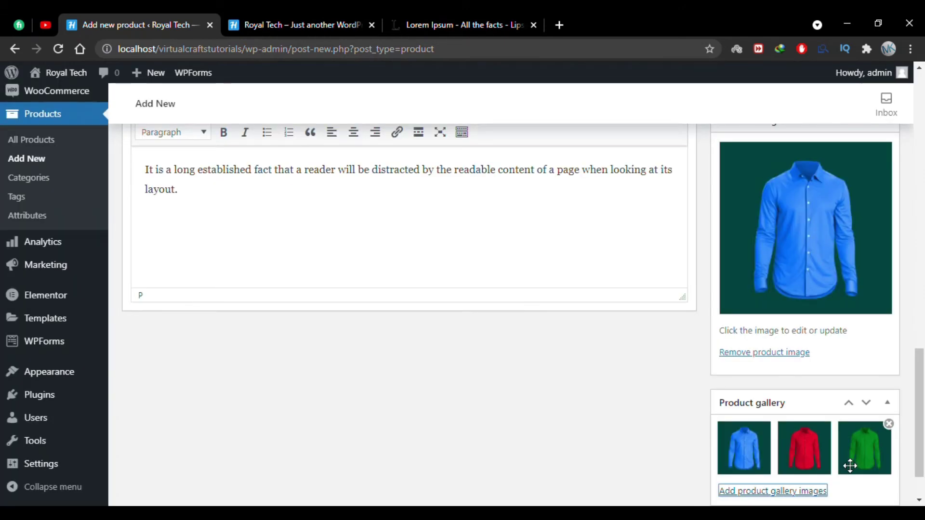
scroll(647, 417, "up", 10)
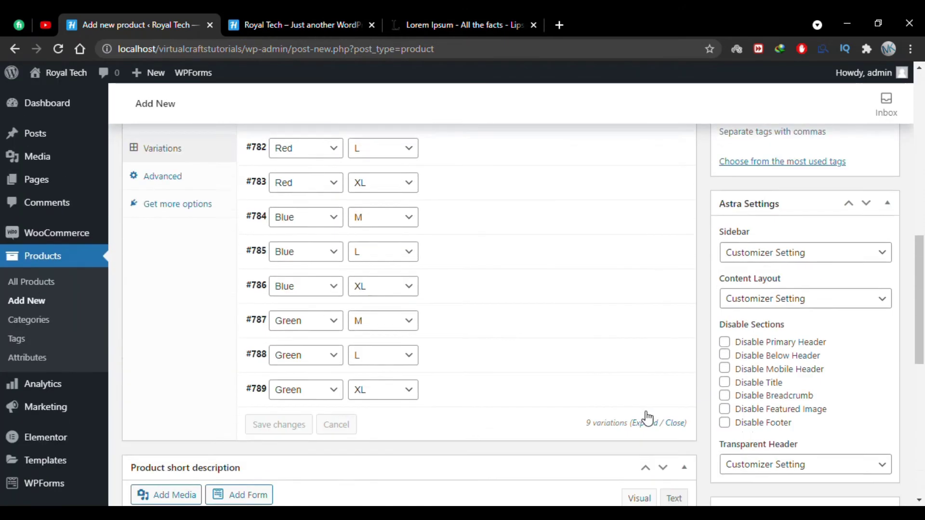
Add a new product category named 'Shirts', ticked for the dress shirt.
scroll(646, 417, "up", 4)
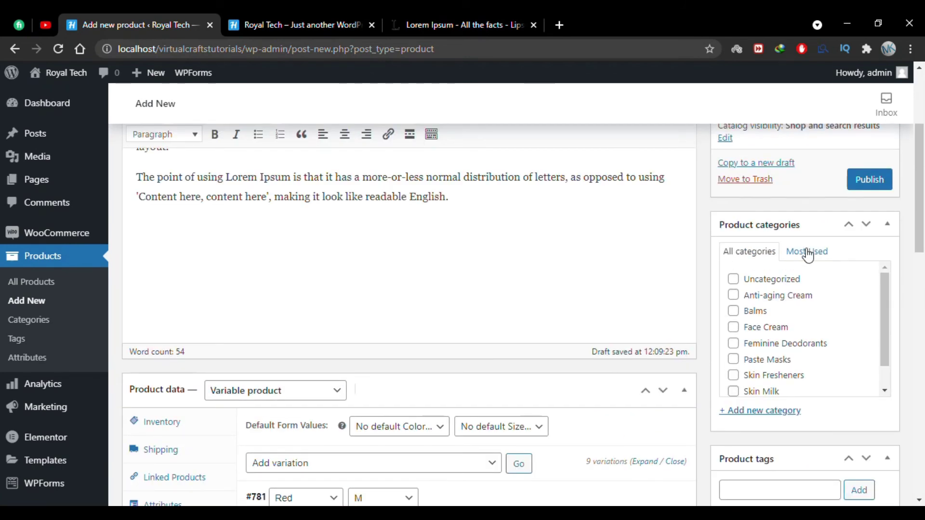
left_click(757, 411)
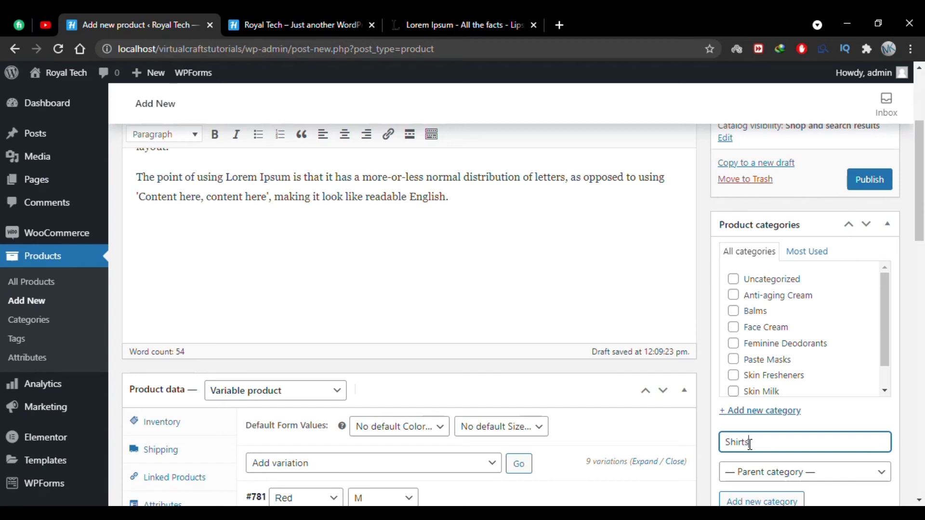
type("Shirts")
scroll(750, 448, "down", 1)
left_click(770, 462)
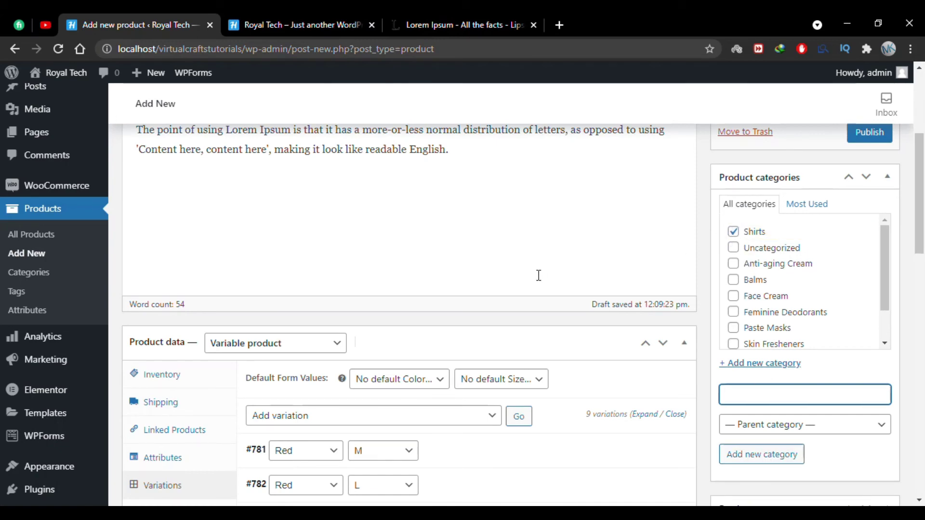
scroll(539, 276, "down", 3)
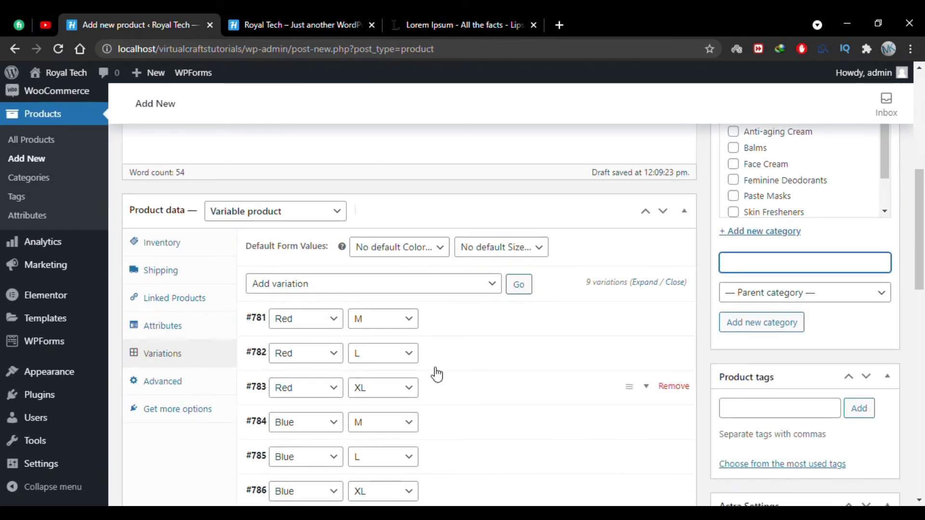
scroll(639, 318, "up", 8)
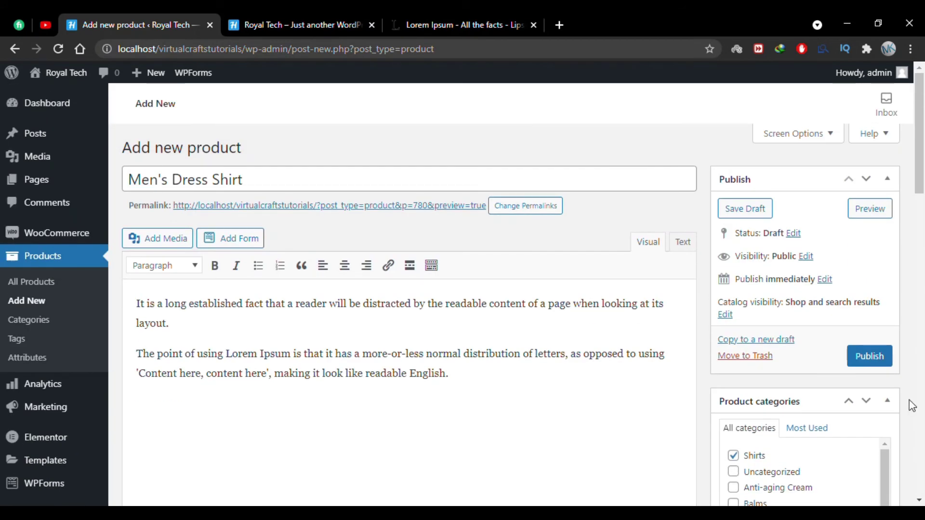
Publish the Men's Dress Shirt and view its storefront product page in a new tab.
left_click(873, 357)
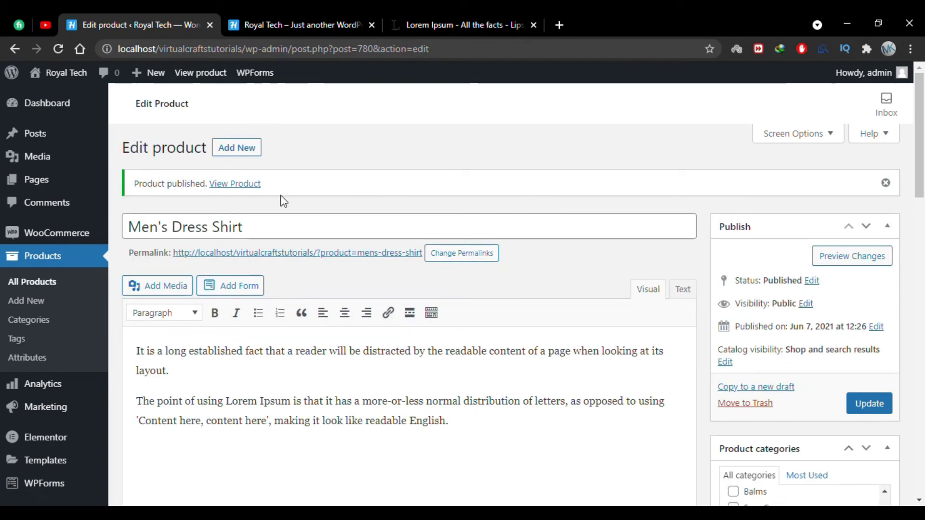
right_click(247, 190)
left_click(264, 192)
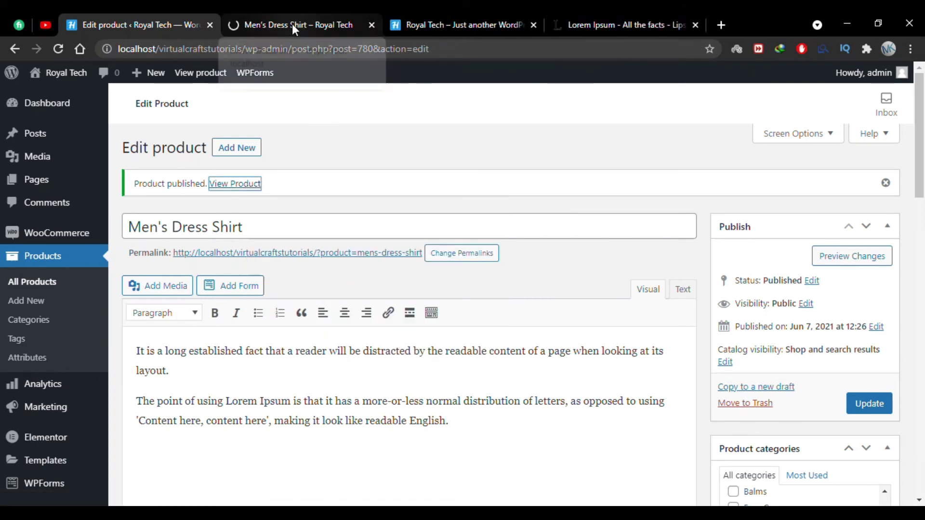
left_click(292, 26)
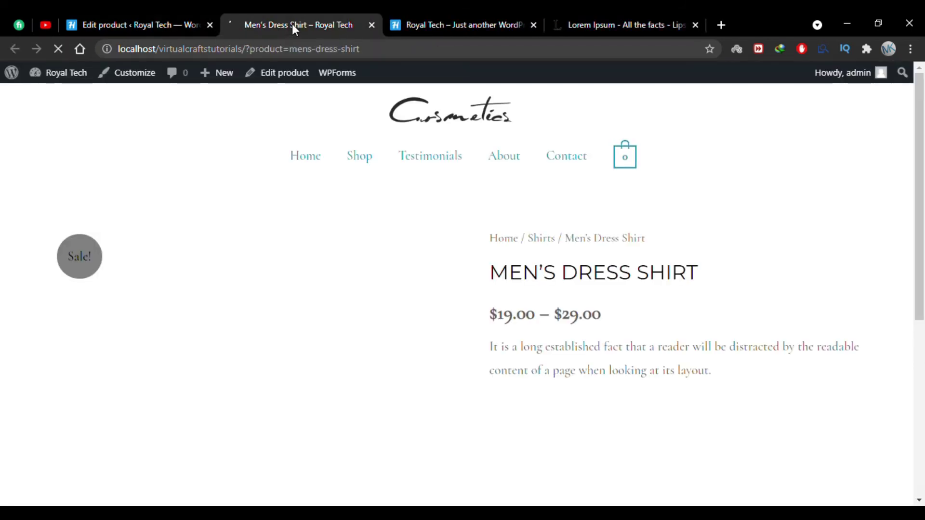
Inspect the shirt's storefront title, Shirts breadcrumb and description, then bring up the Size choices.
scroll(491, 227, "down", 2)
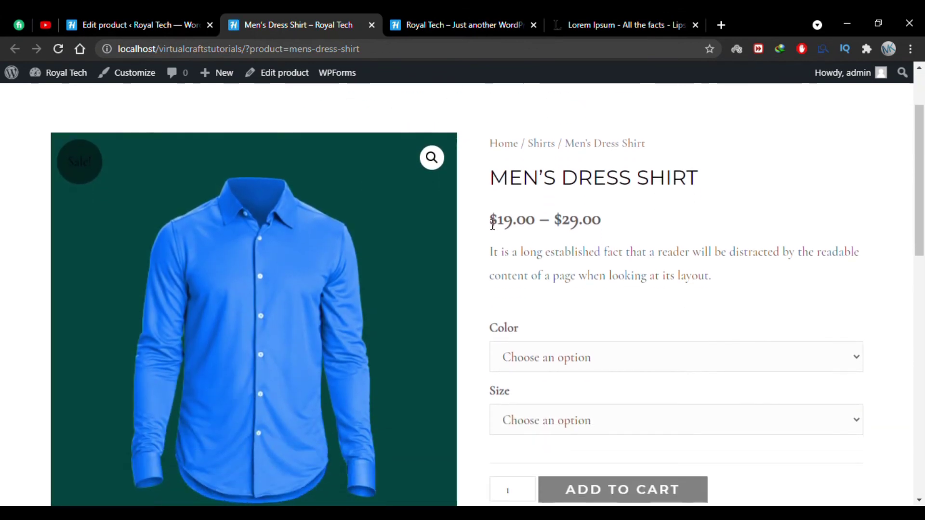
left_click_drag(708, 185, 490, 188)
left_click(503, 187)
left_click_drag(647, 143, 490, 144)
left_click(548, 178)
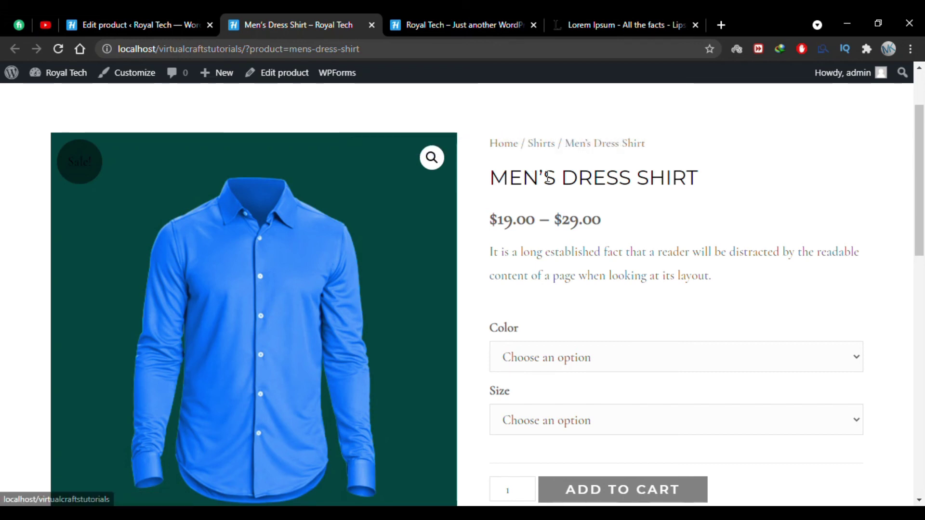
scroll(547, 179, "down", 1)
left_click_drag(489, 210, 708, 232)
left_click(732, 243)
scroll(734, 244, "down", 1)
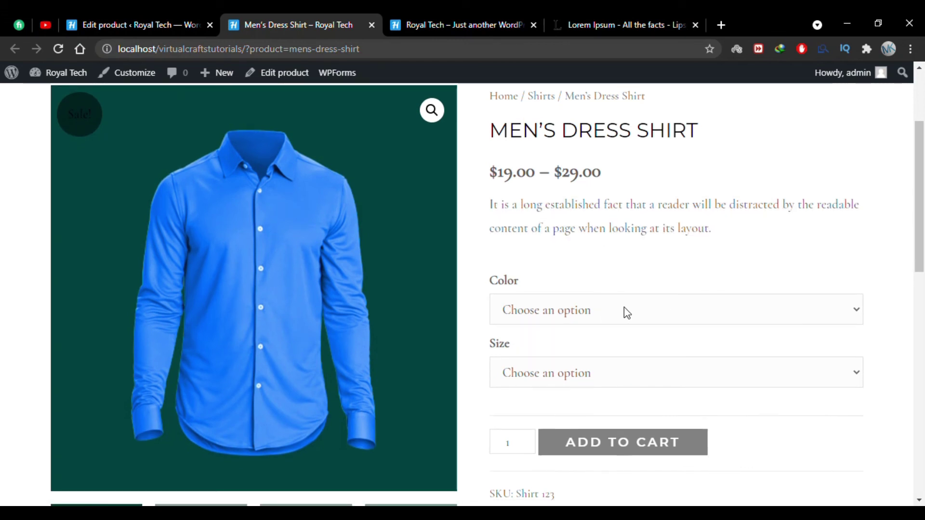
left_click(578, 376)
Pick size M, then try the Red, Blue and Green colours in turn.
left_click(544, 418)
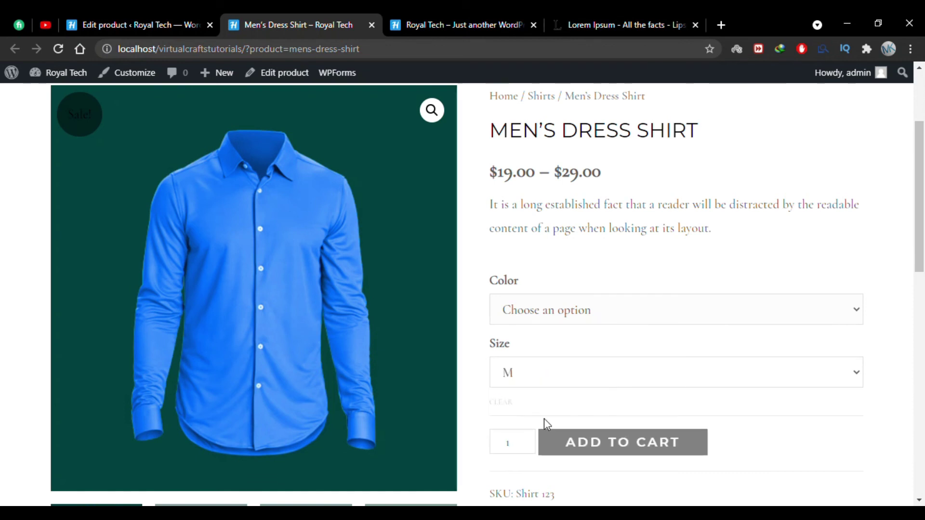
left_click(620, 313)
left_click(612, 315)
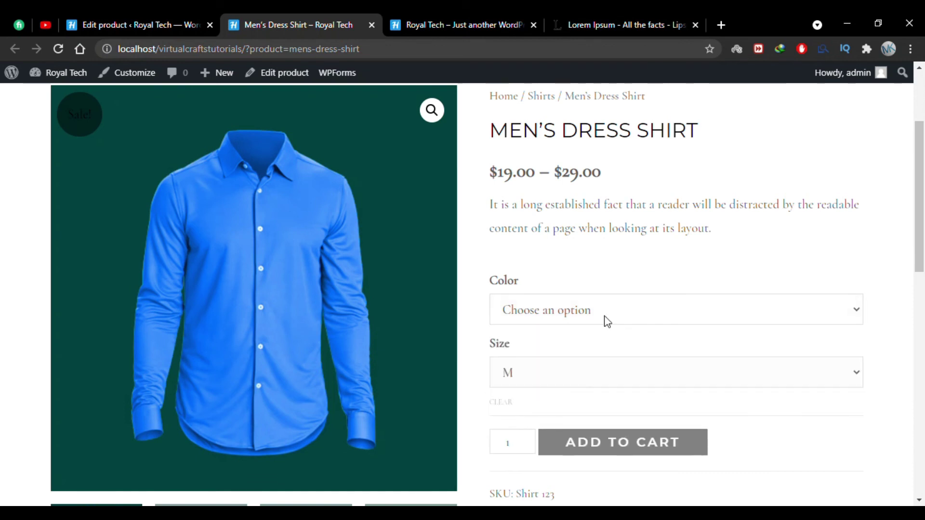
left_click(606, 320)
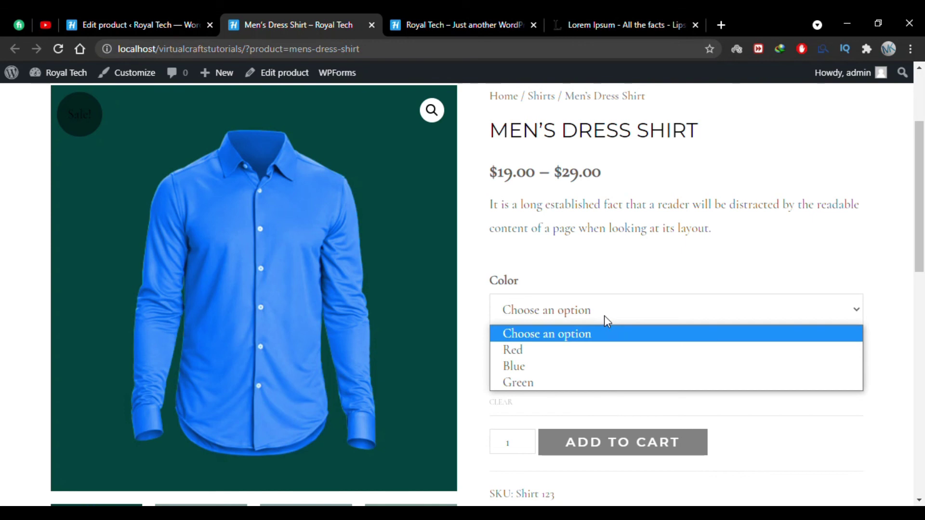
left_click(581, 351)
left_click(605, 320)
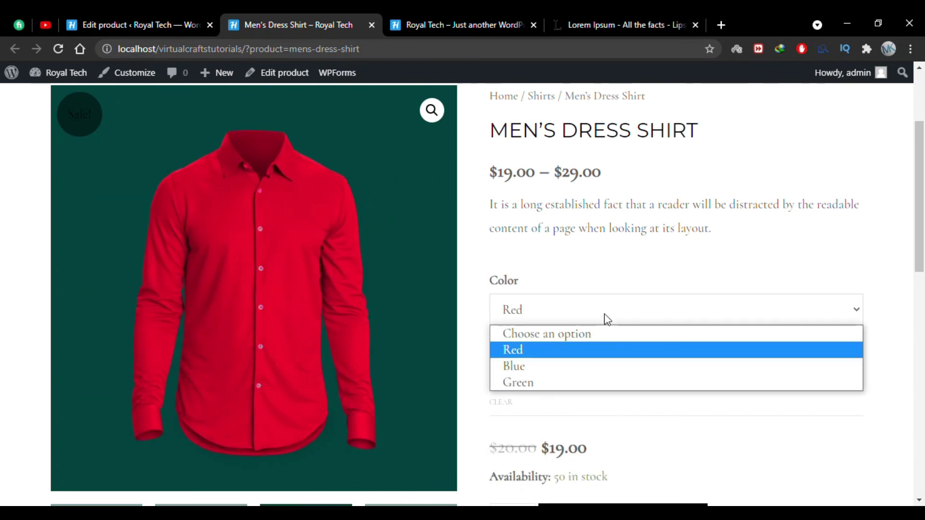
left_click(577, 370)
left_click(597, 318)
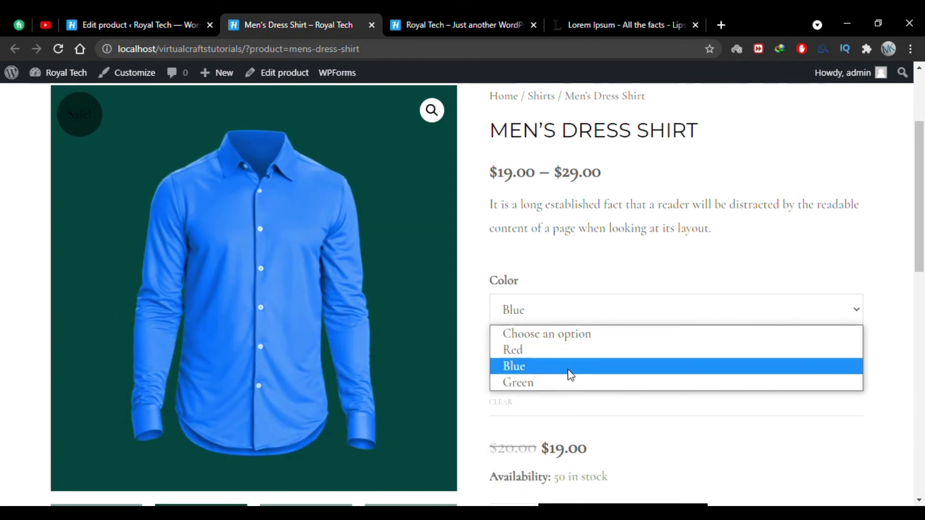
left_click(564, 383)
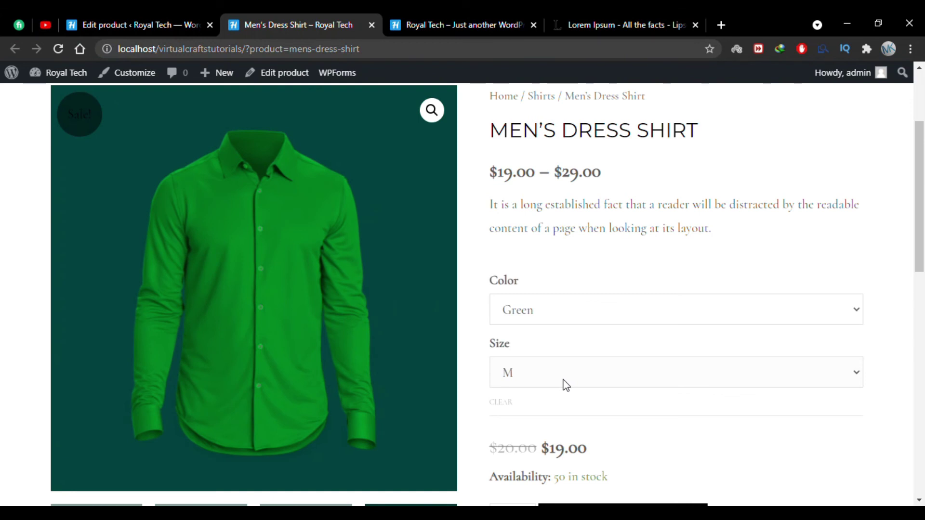
Check the green shirt's price and stock, compare size XL at $29.00, then return to M.
left_click_drag(594, 456, 490, 456)
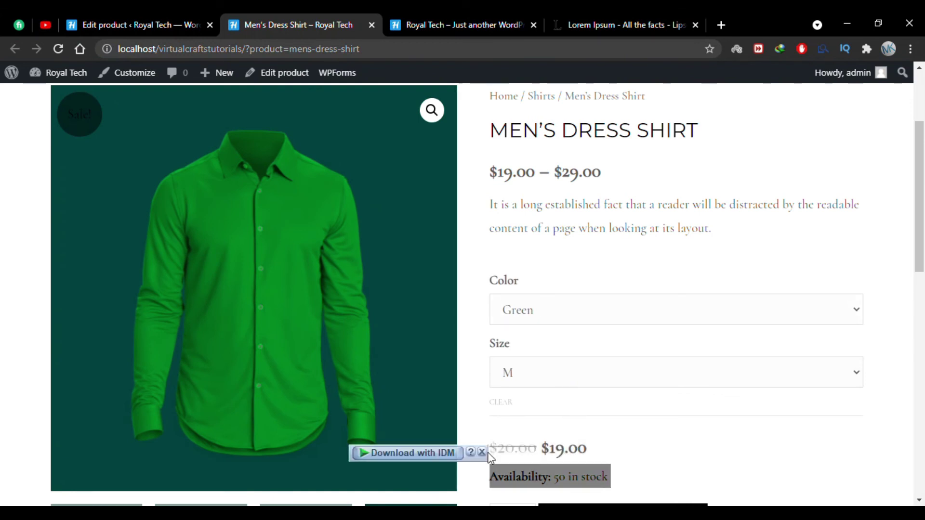
left_click(558, 442)
left_click(556, 382)
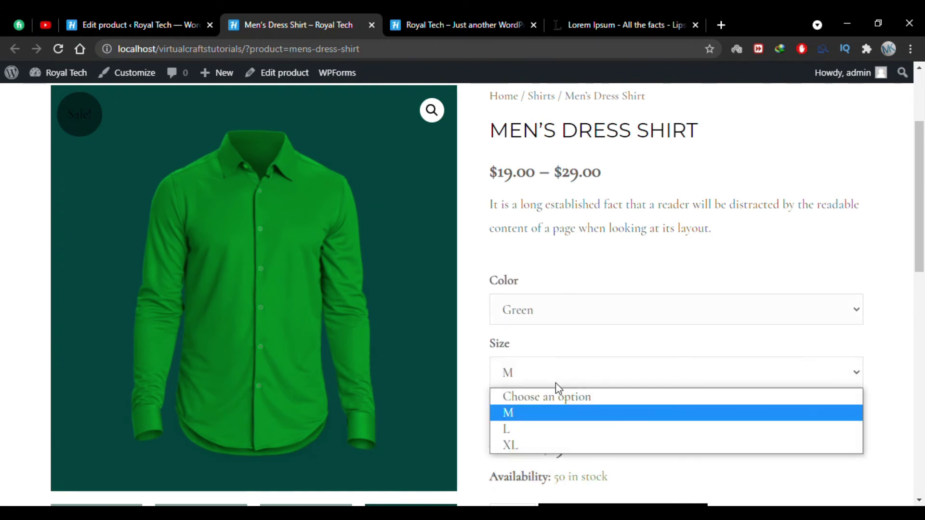
left_click(557, 439)
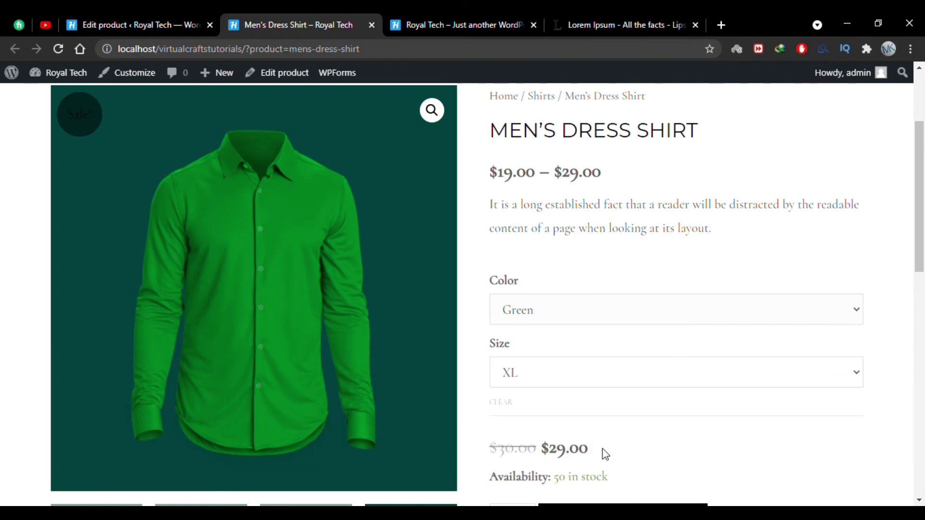
left_click_drag(588, 449, 553, 449)
left_click(568, 424)
left_click(591, 372)
left_click(570, 410)
Review the Green M variation's $19.00 sale price and quantity field.
scroll(605, 405, "down", 4)
left_click_drag(608, 277, 554, 279)
left_click(511, 319)
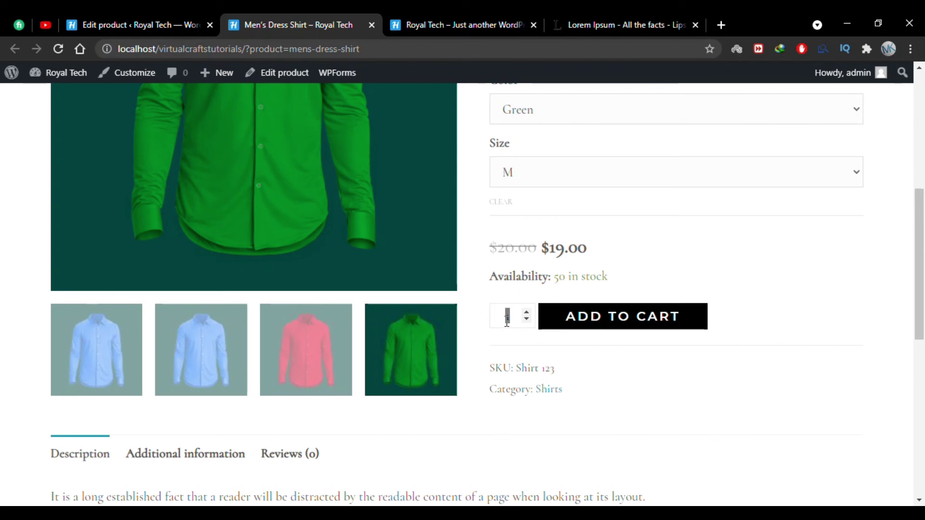
scroll(520, 343, "up", 1)
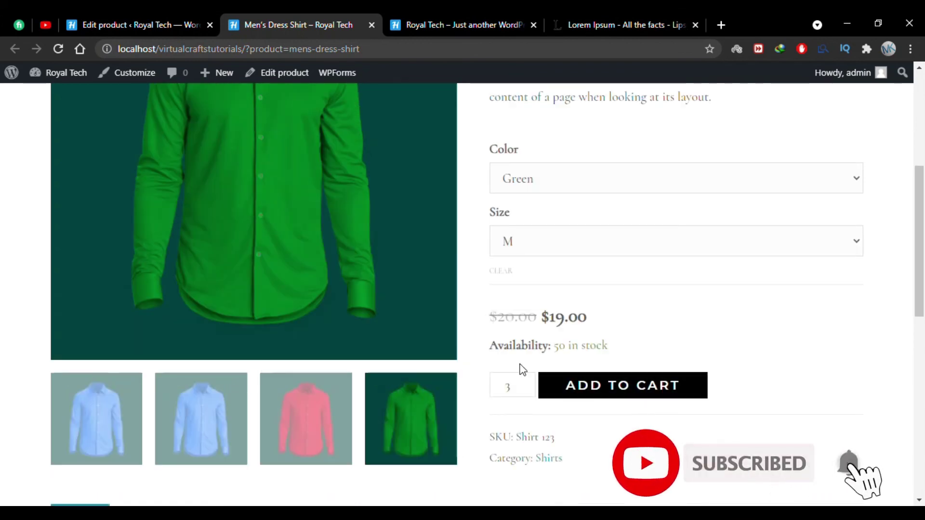
scroll(481, 347, "up", 2)
scroll(495, 324, "up", 1)
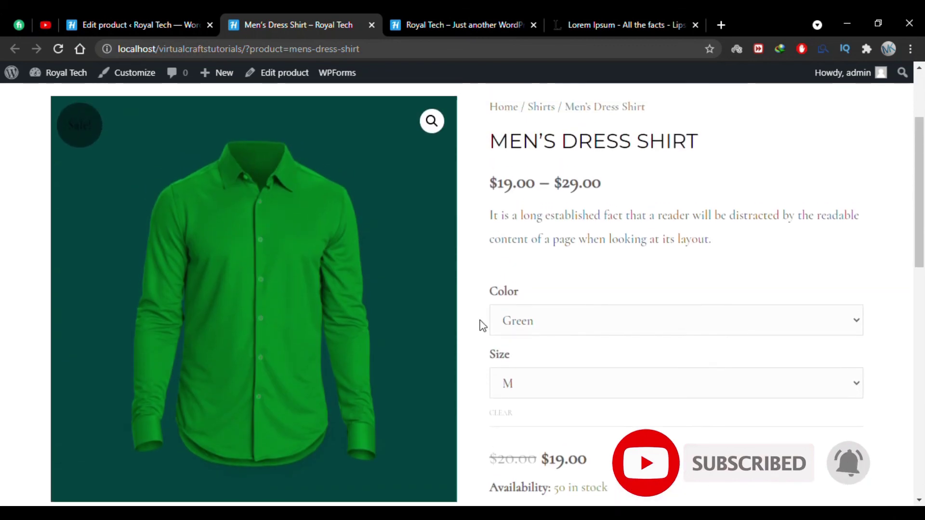